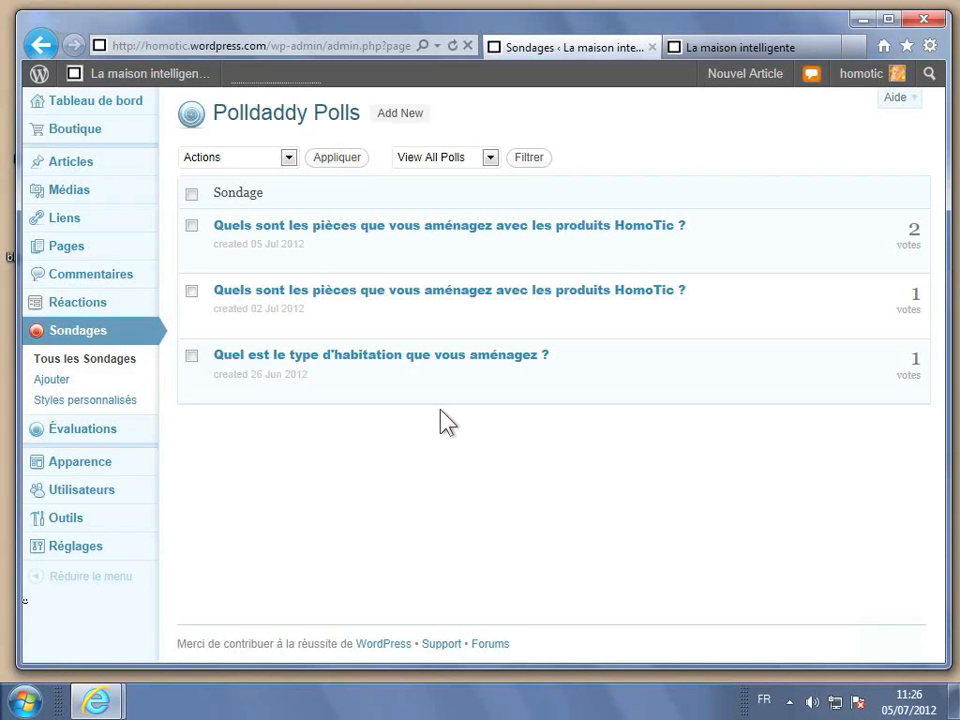
Open the custom poll styles and start creating a new style
{"action": "left_click", "coordinate": [116, 408]}
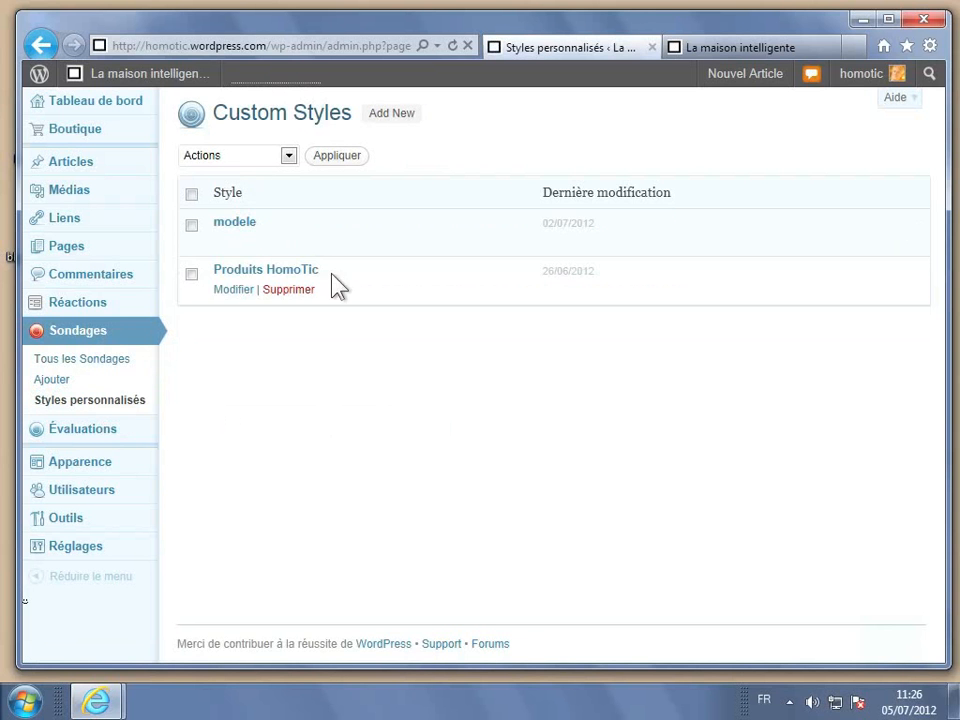
{"action": "mouse_move", "coordinate": [342, 231]}
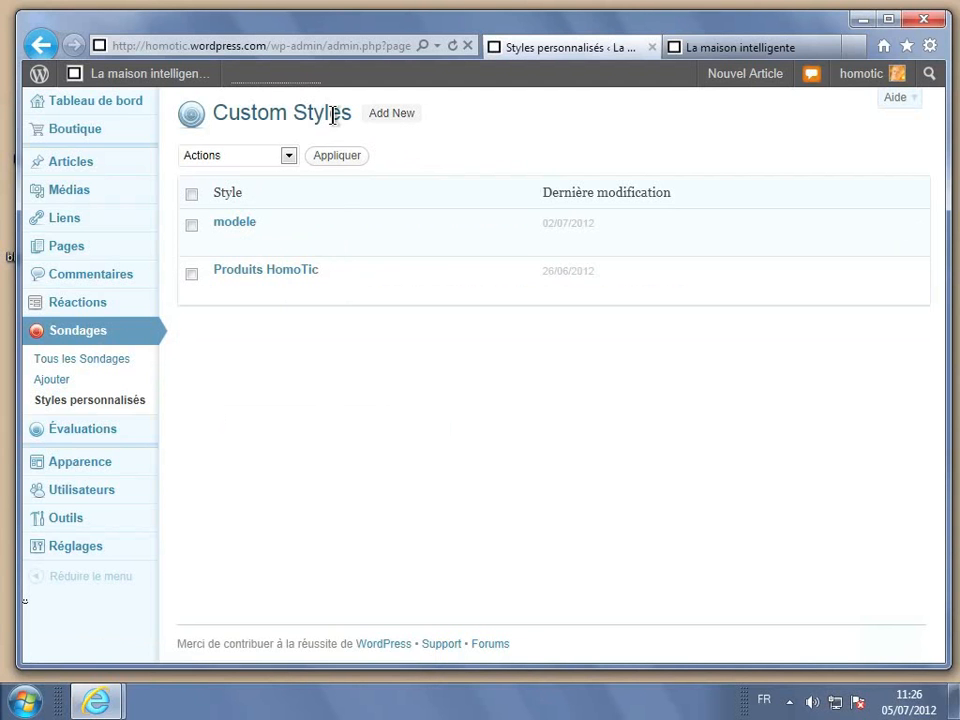
{"action": "left_click", "coordinate": [410, 118]}
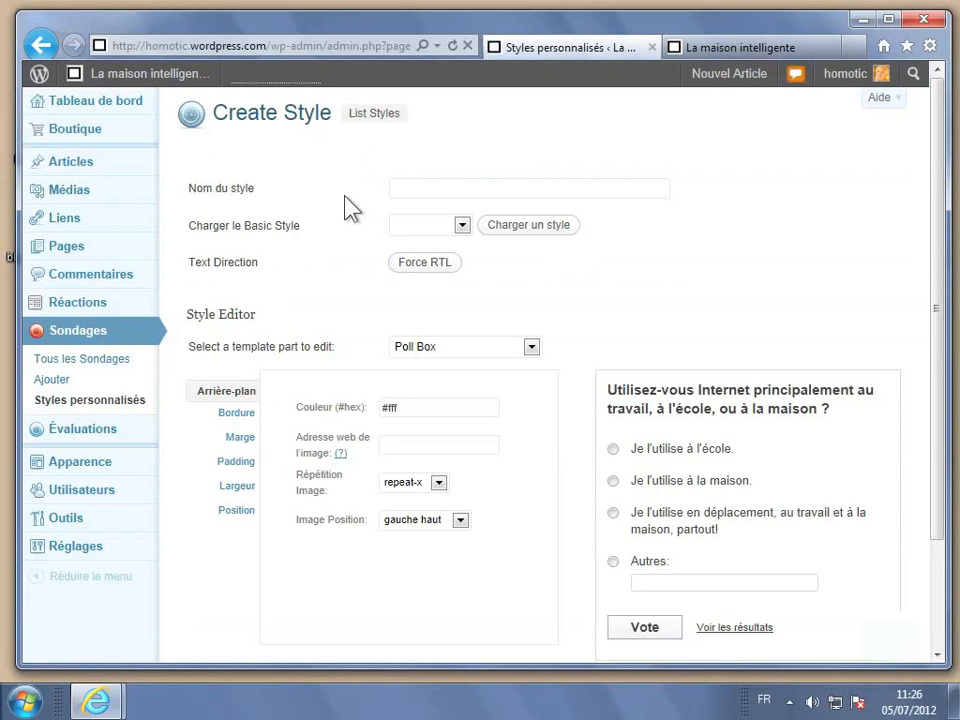
Name the new style "Services HomoTic" and load the Plain White basic style
{"action": "left_click", "coordinate": [454, 194]}
{"action": "type", "text": "Services H"}
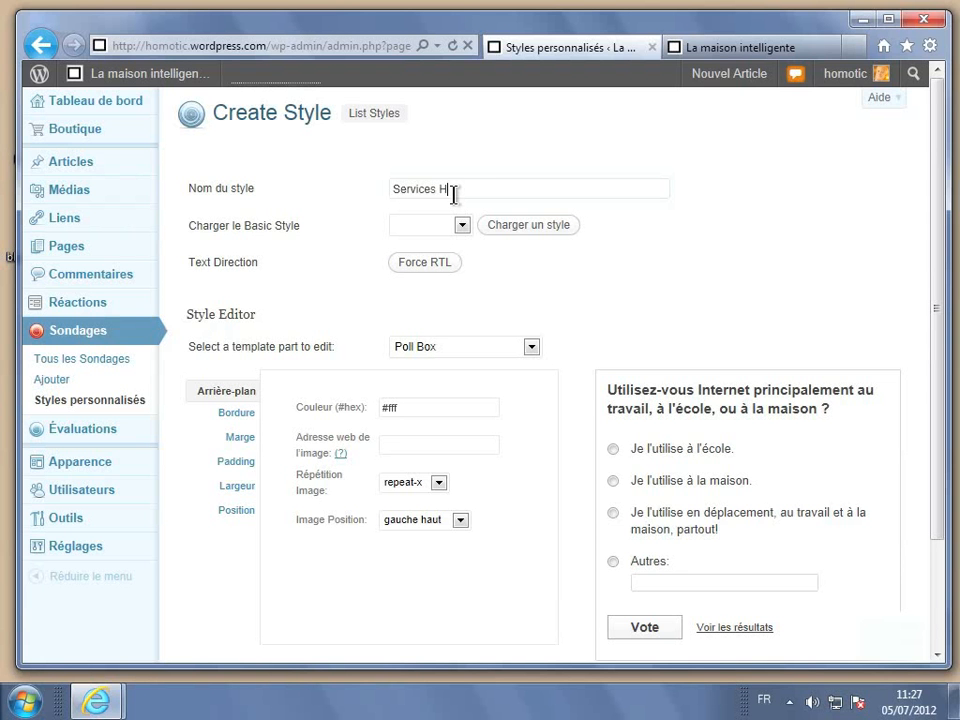
{"action": "type", "text": "omoTic"}
{"action": "left_click", "coordinate": [461, 226]}
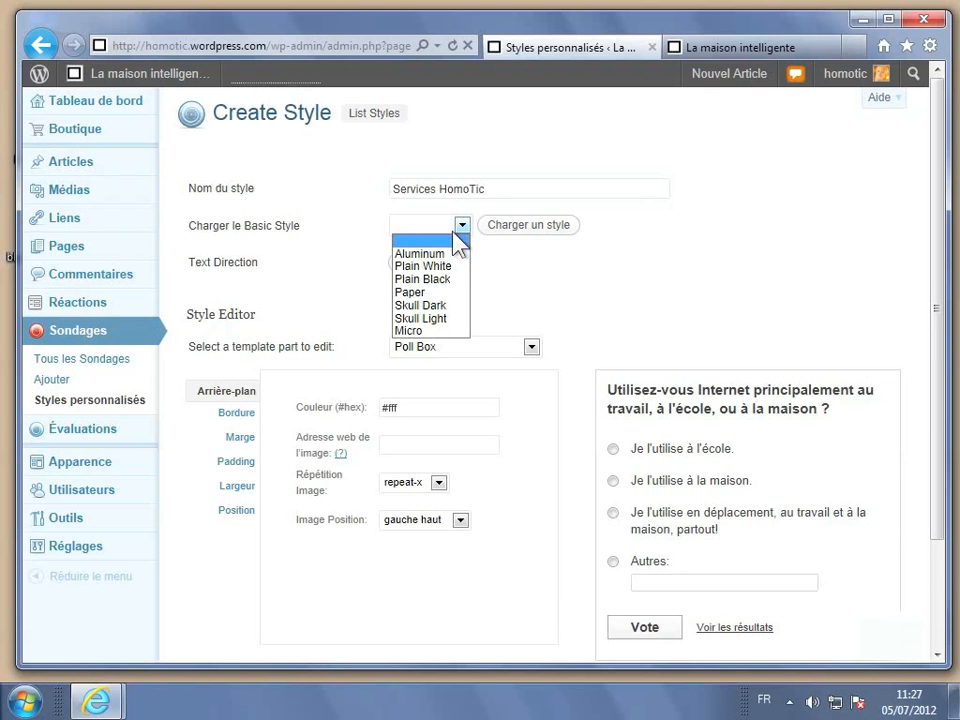
{"action": "left_click", "coordinate": [431, 267]}
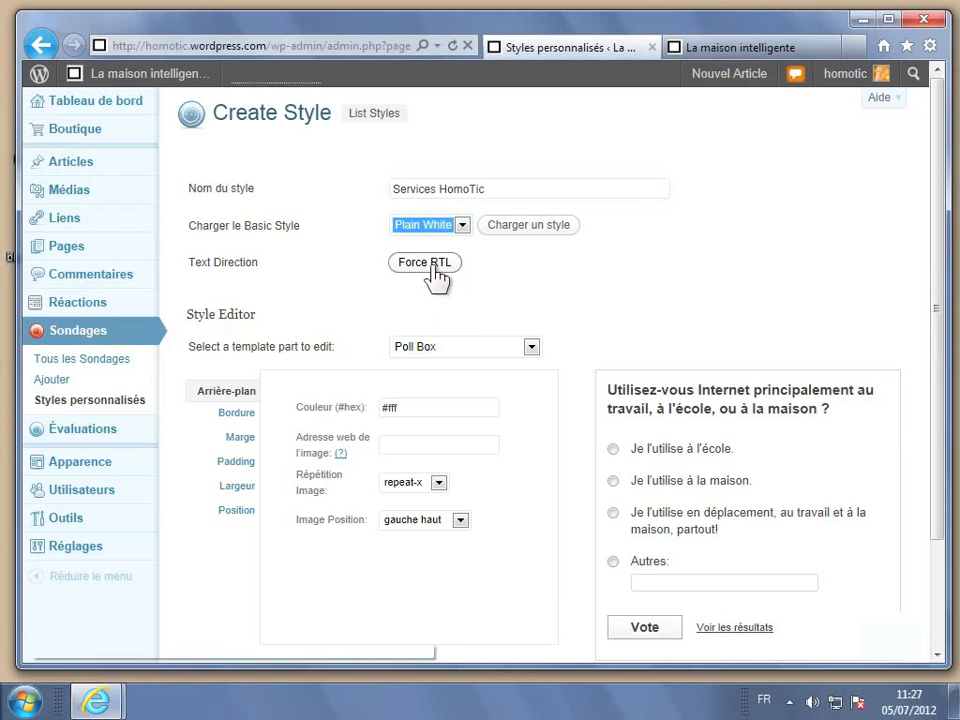
{"action": "left_click", "coordinate": [530, 238]}
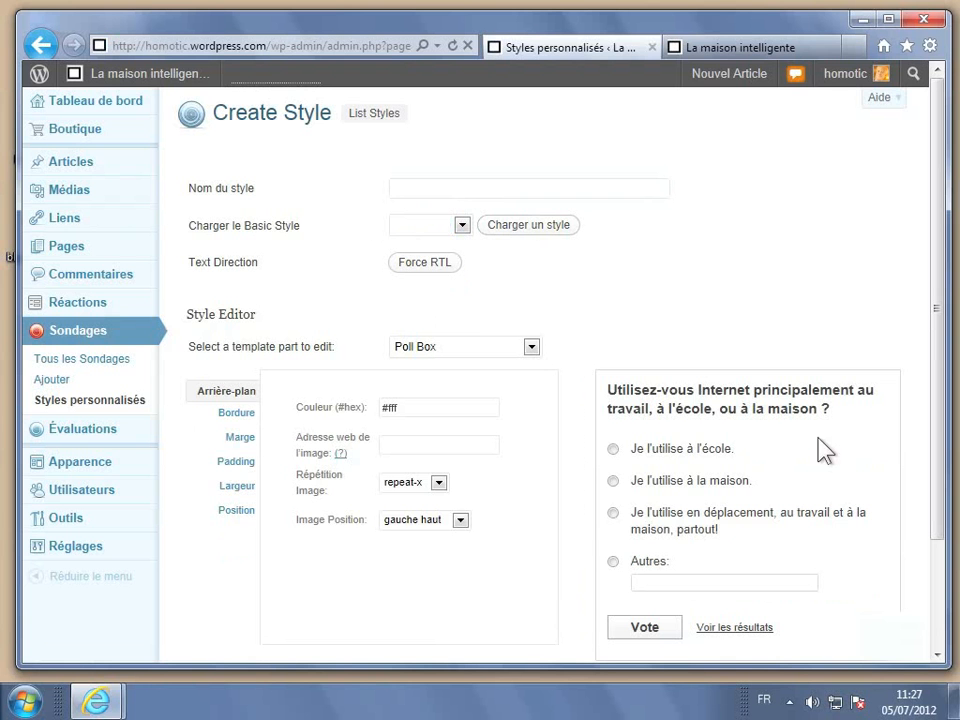
Load the Skull Dark basic style and check the whole poll preview
{"action": "left_click", "coordinate": [427, 229]}
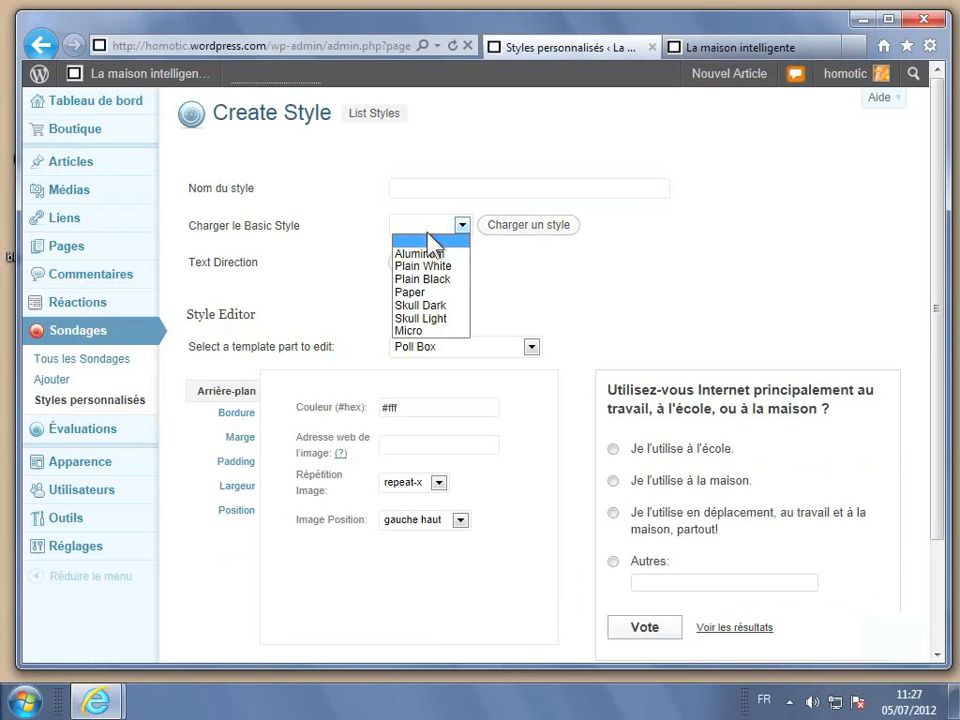
{"action": "left_click", "coordinate": [430, 306]}
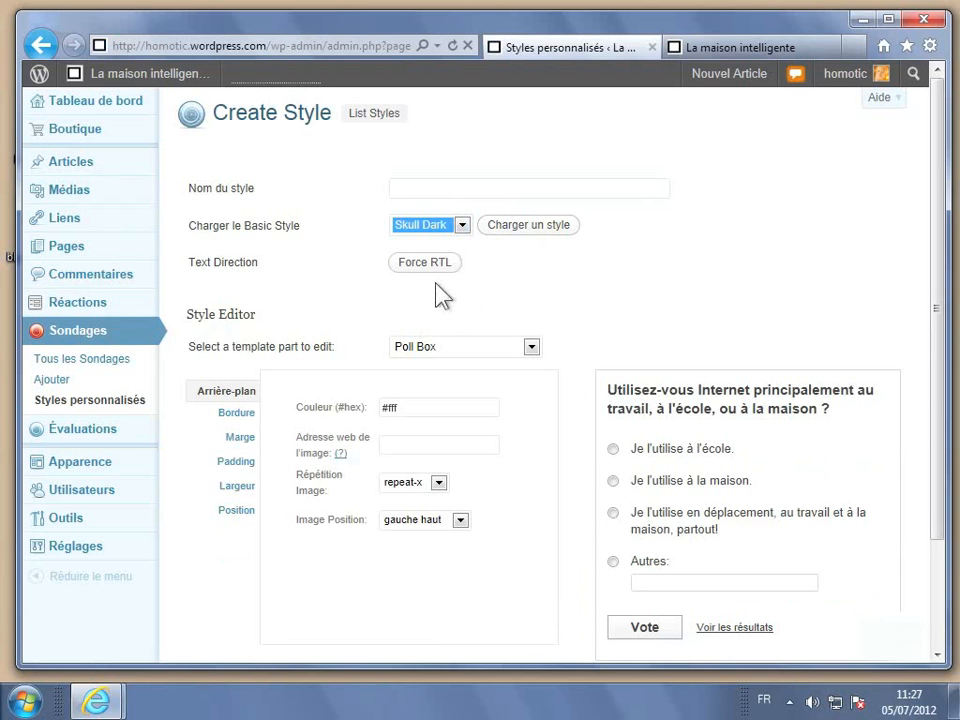
{"action": "left_click", "coordinate": [533, 226]}
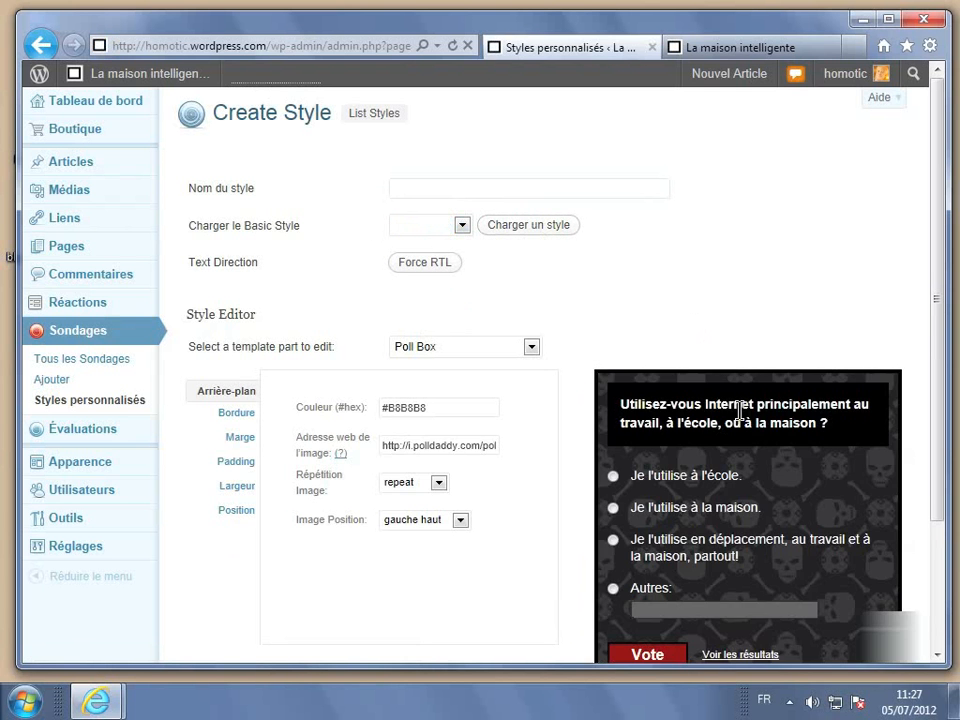
{"action": "scroll", "coordinate": [740, 410], "scroll_direction": "down", "scroll_amount": 4}
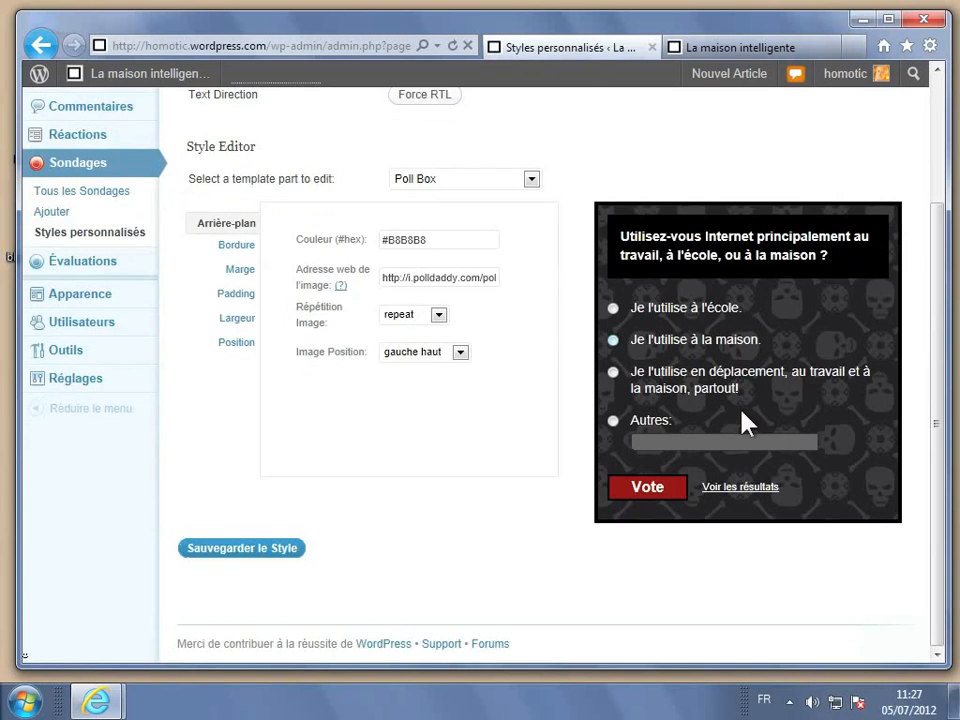
{"action": "scroll", "coordinate": [742, 422], "scroll_direction": "up", "scroll_amount": 4}
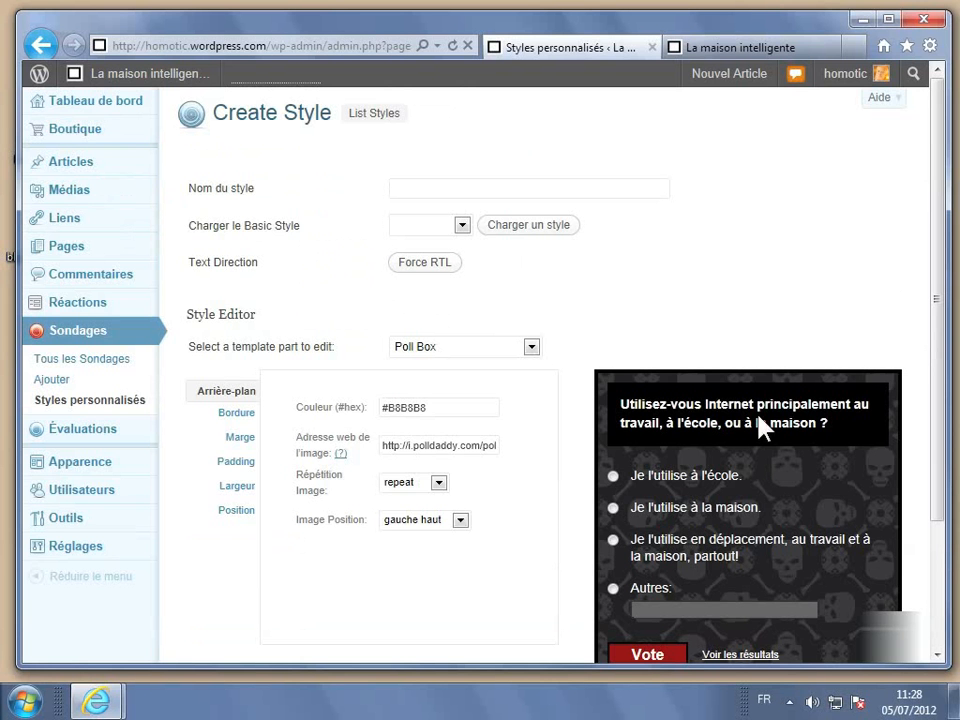
Load the Plain White basic style in place of Skull Dark
{"action": "left_click", "coordinate": [446, 227]}
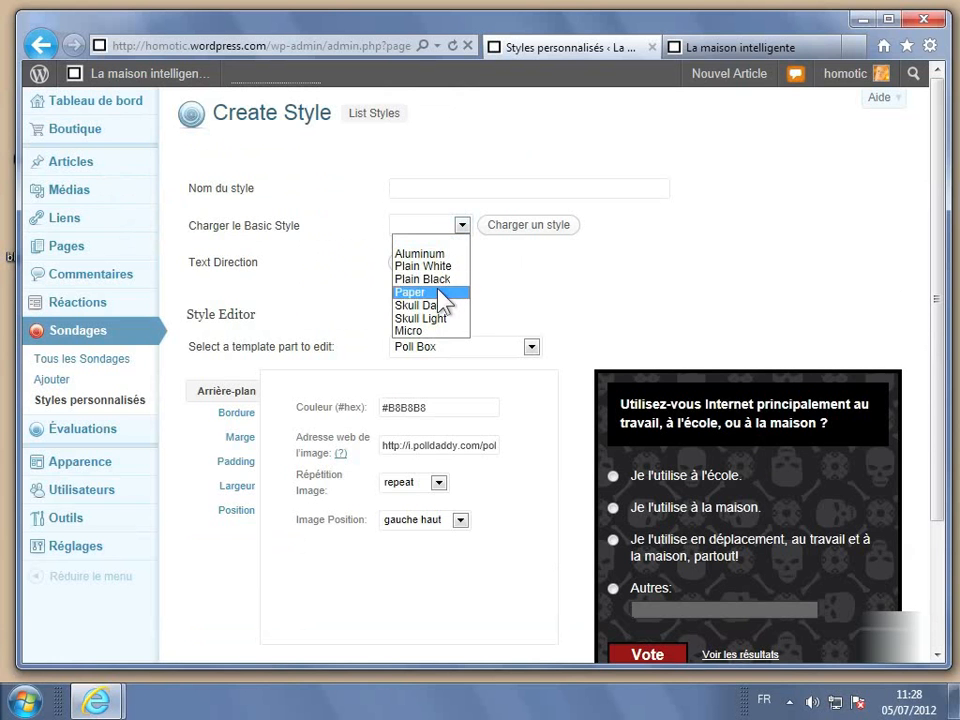
{"action": "left_click", "coordinate": [435, 267]}
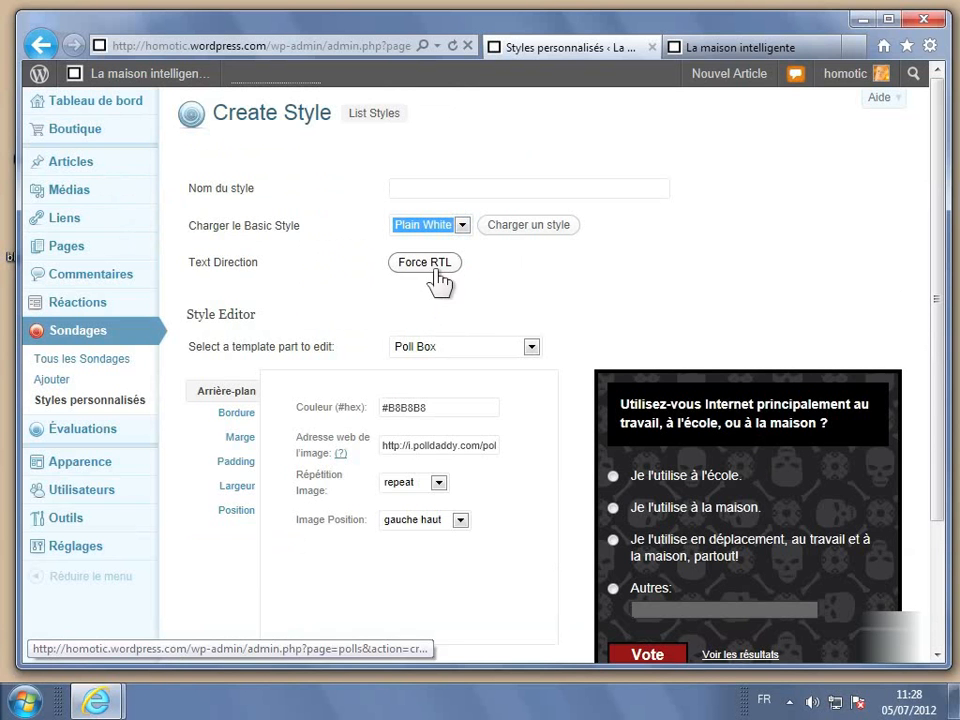
{"action": "left_click", "coordinate": [531, 228]}
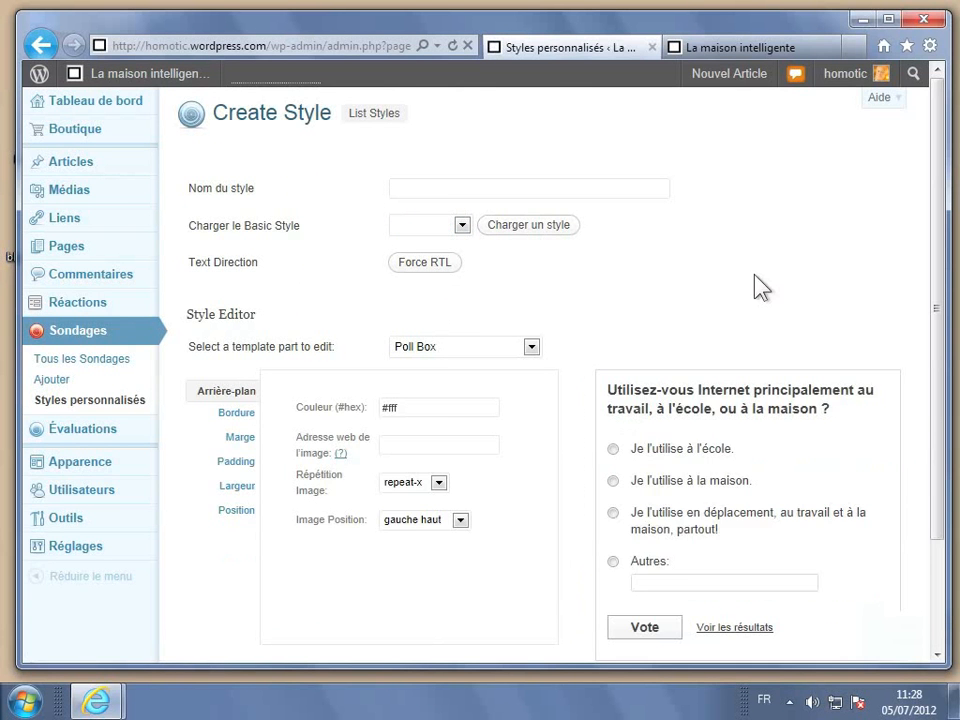
Choose the Question template part for editing and set its font size to 18px
{"action": "scroll", "coordinate": [754, 280], "scroll_direction": "down", "scroll_amount": 3}
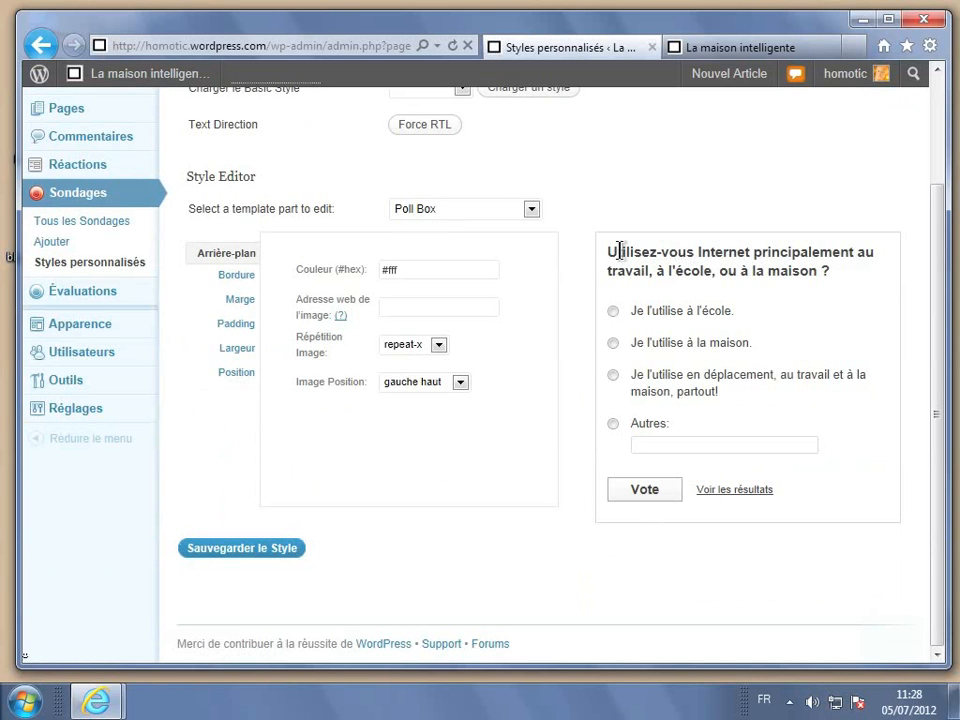
{"action": "left_click", "coordinate": [531, 210]}
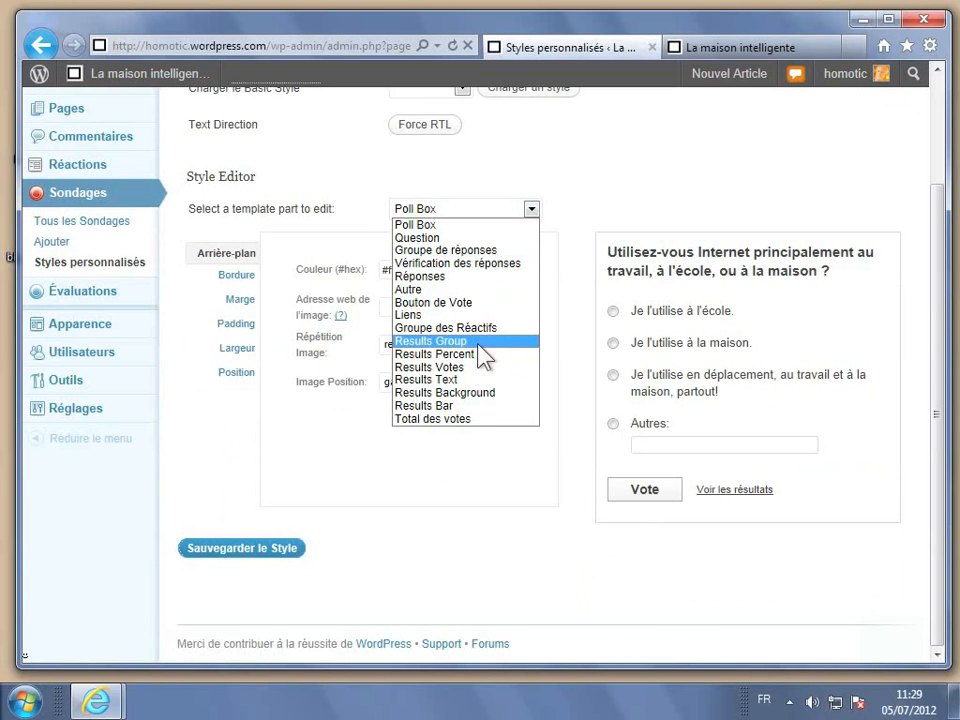
{"action": "left_click", "coordinate": [436, 240]}
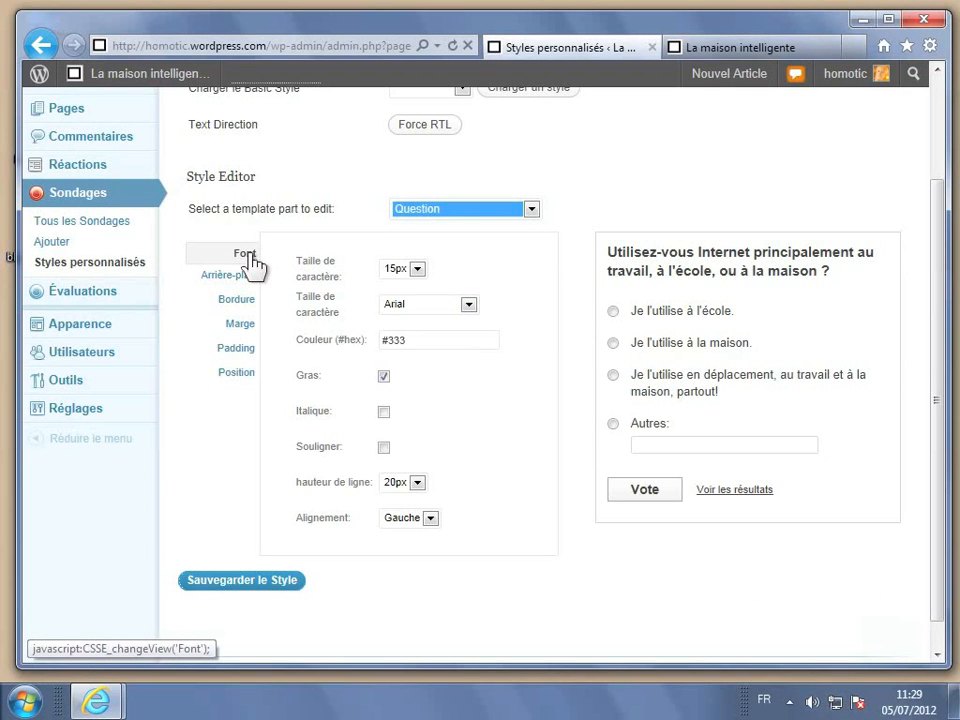
{"action": "left_click", "coordinate": [417, 269]}
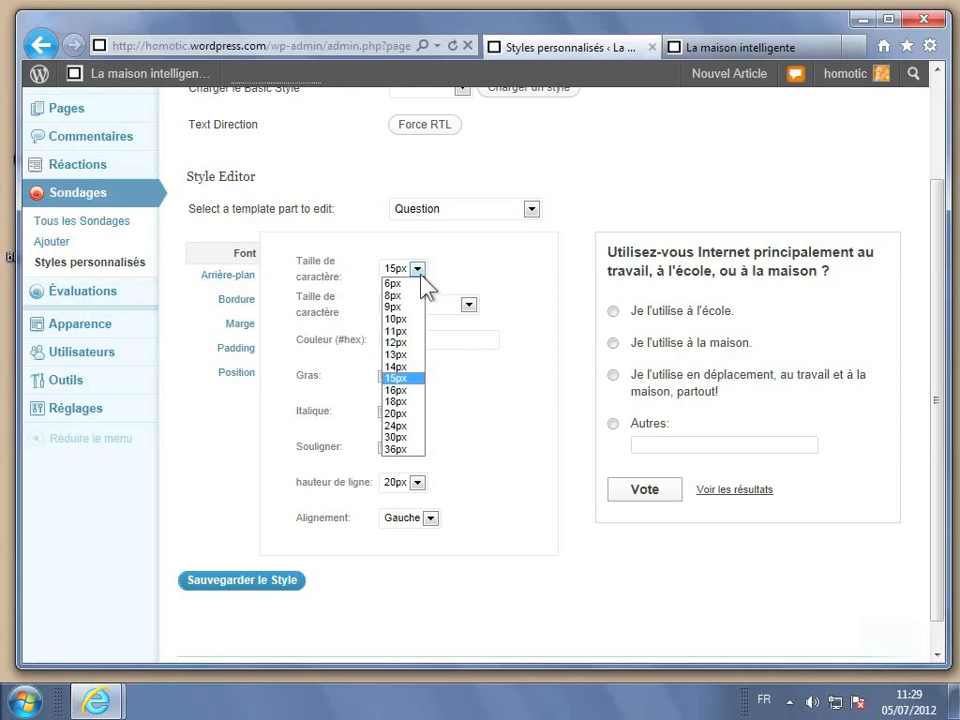
{"action": "left_click", "coordinate": [397, 401]}
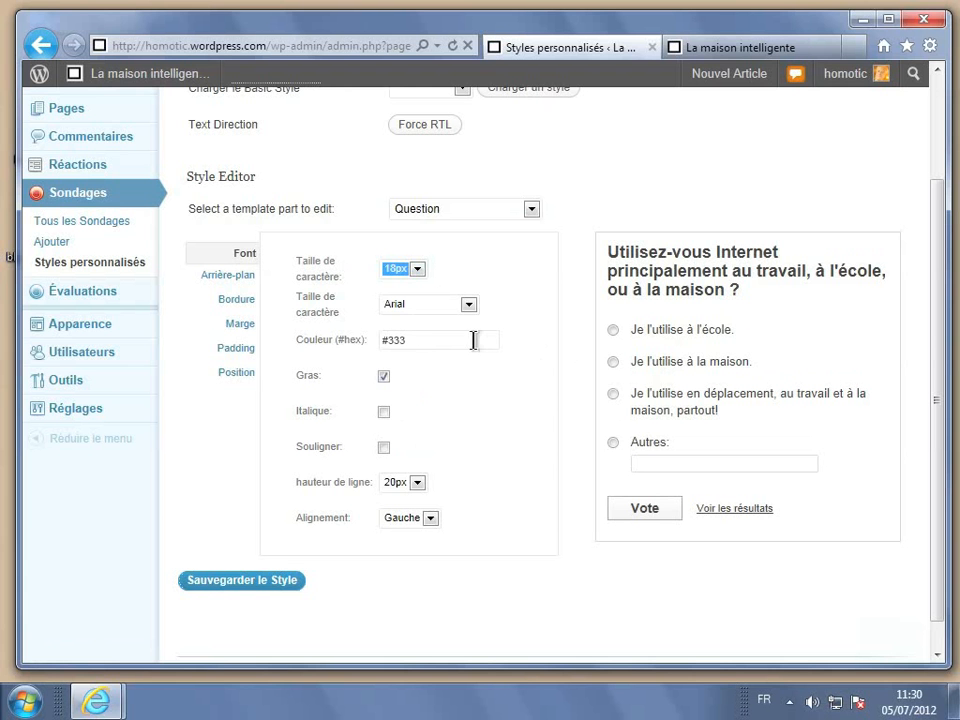
Set the poll question's font color to the red FF122A with the color picker
{"action": "left_click", "coordinate": [428, 340]}
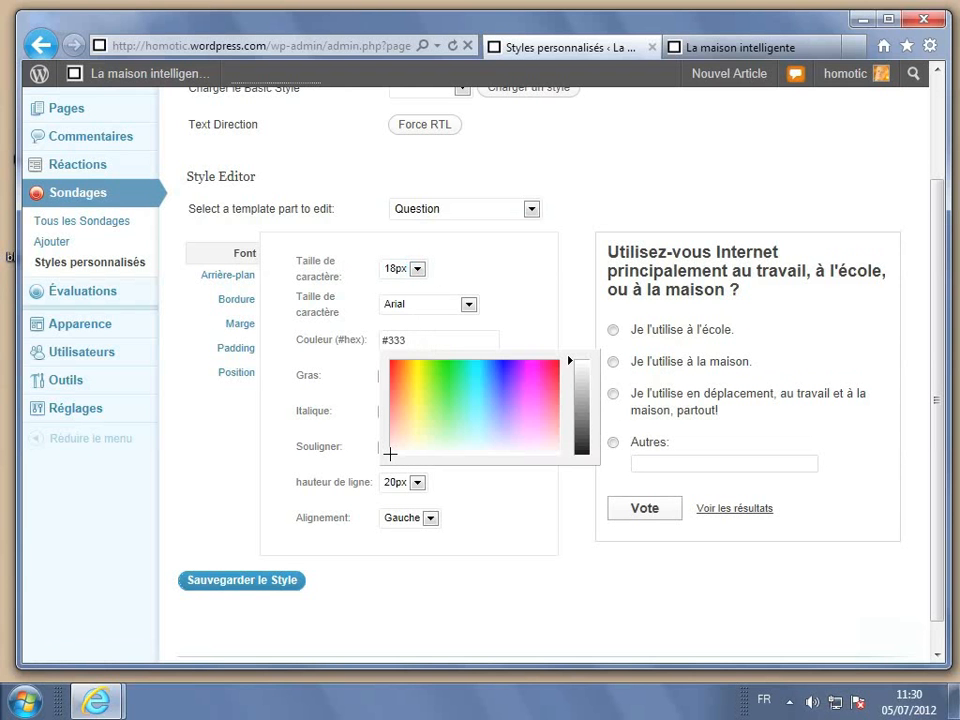
{"action": "left_click", "coordinate": [404, 369]}
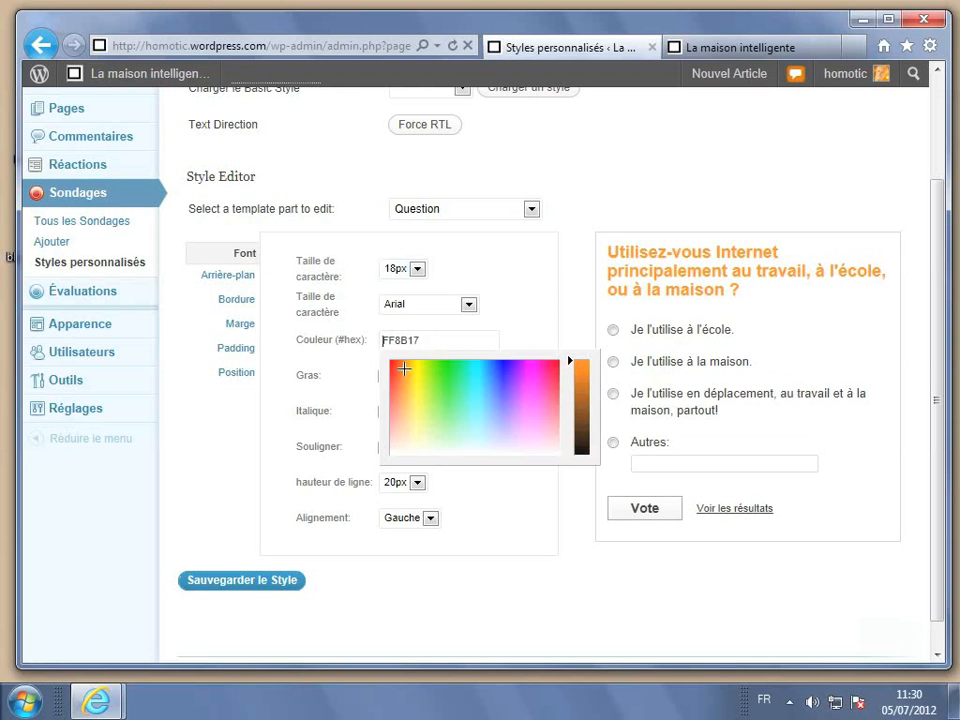
{"action": "left_click", "coordinate": [556, 367]}
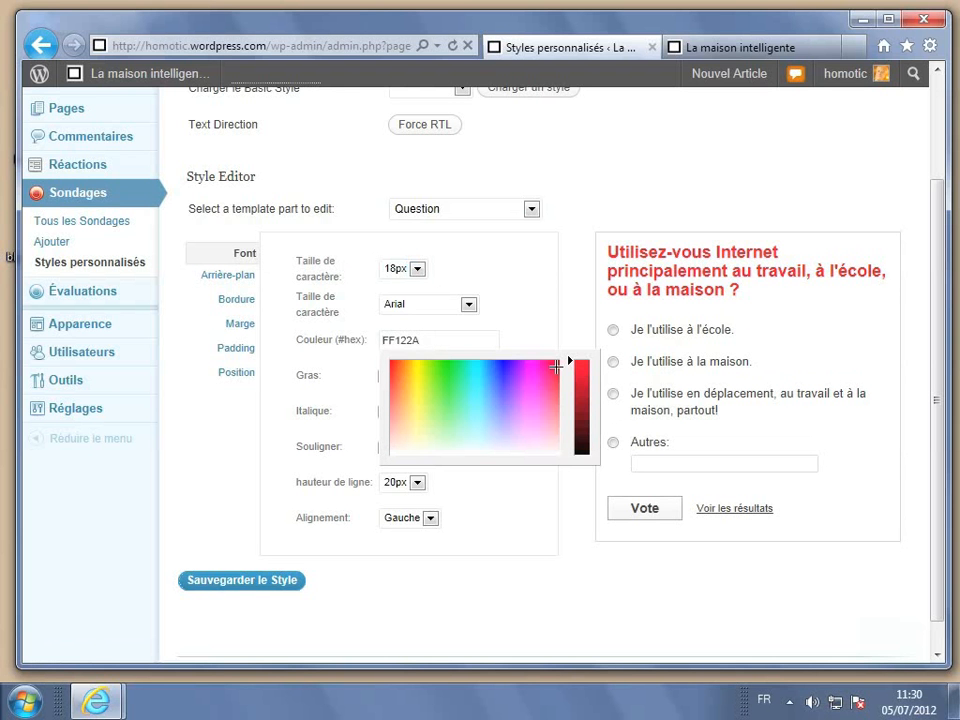
{"action": "left_click", "coordinate": [523, 328]}
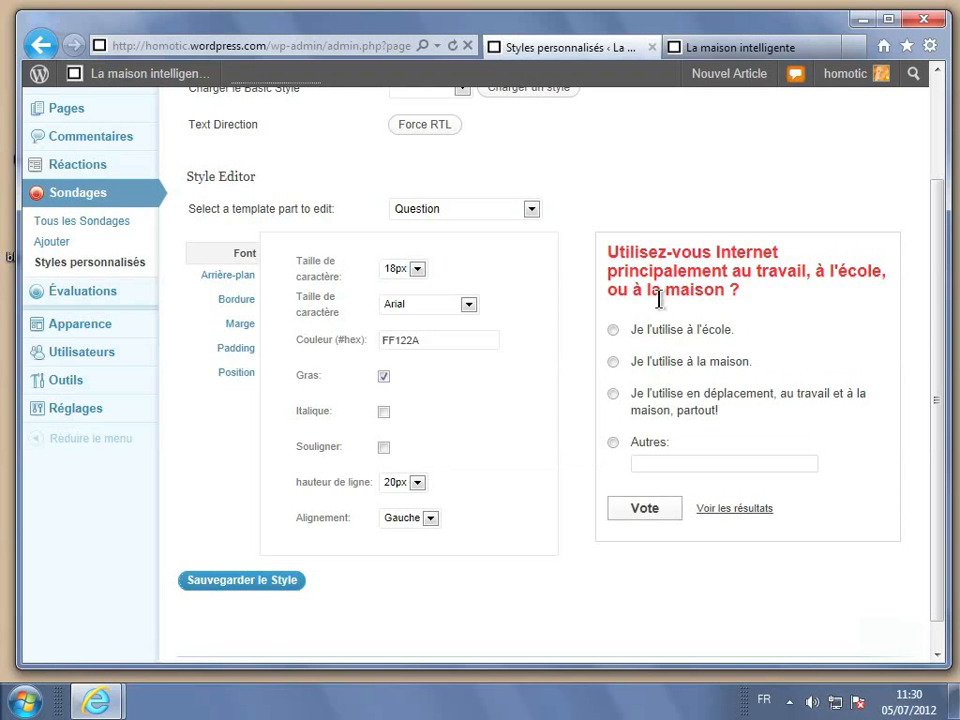
Choose the Bouton de Vote template part and set its font color to 330409 with the color picker
{"action": "left_click", "coordinate": [487, 208]}
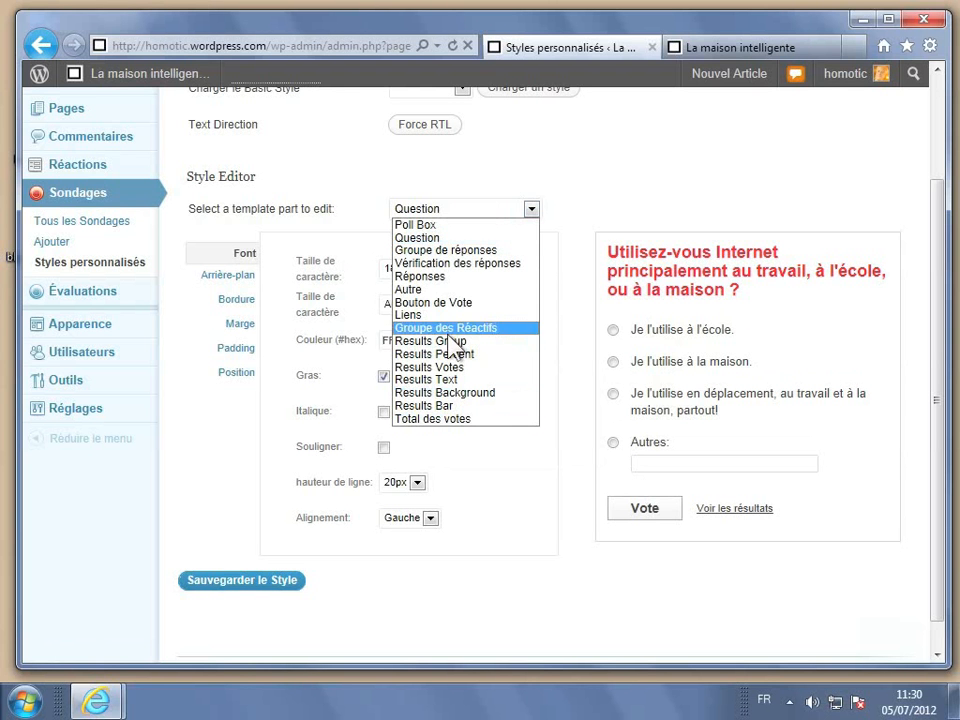
{"action": "left_click", "coordinate": [449, 303]}
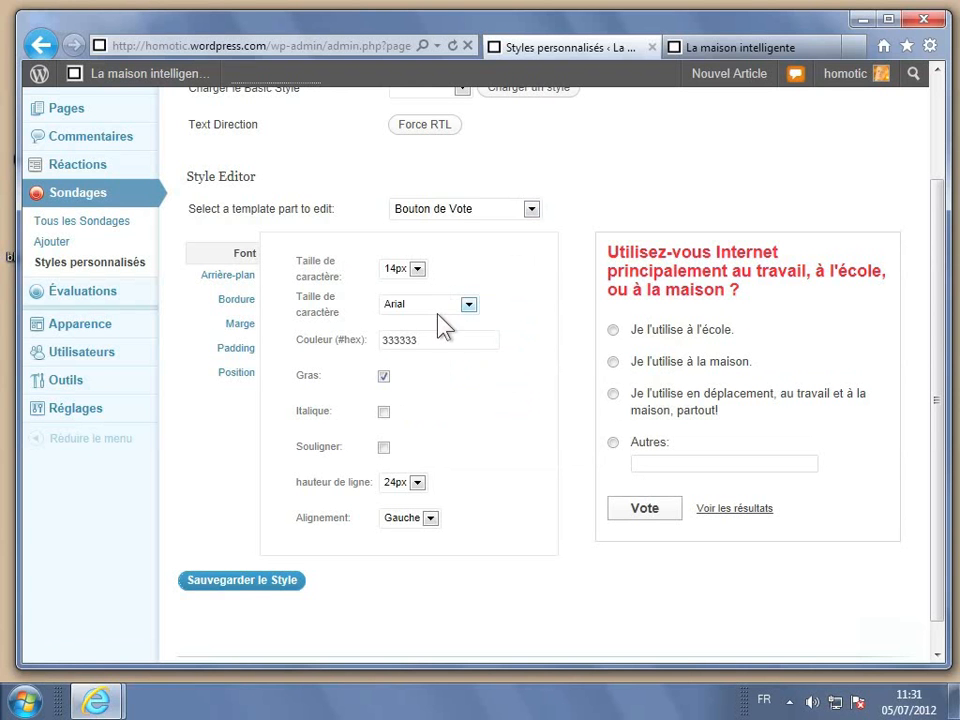
{"action": "left_click", "coordinate": [432, 338]}
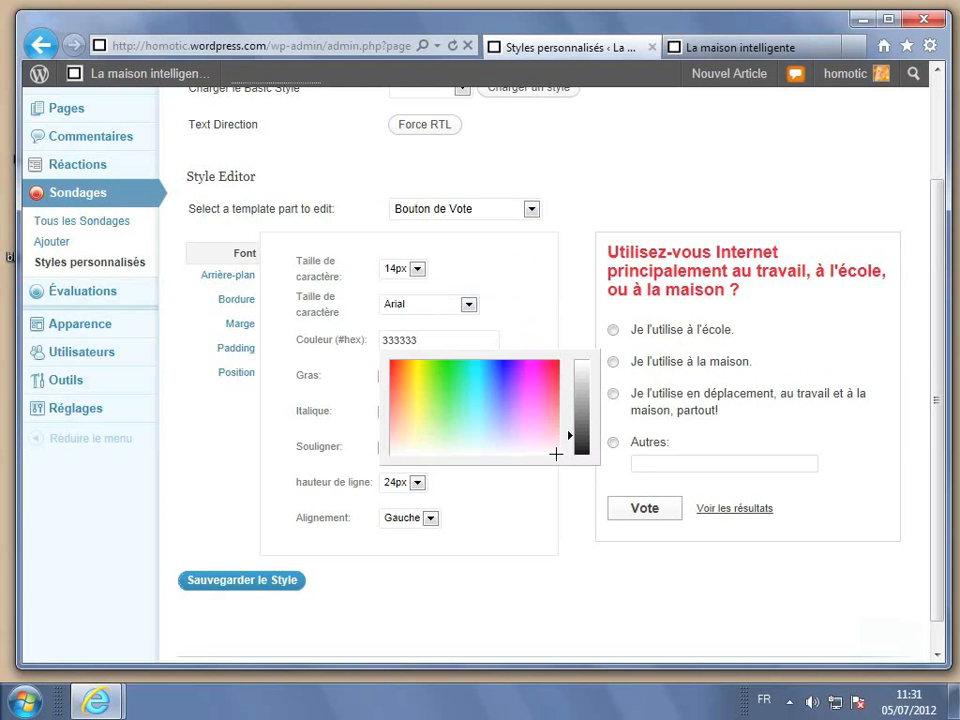
{"action": "left_click", "coordinate": [556, 368]}
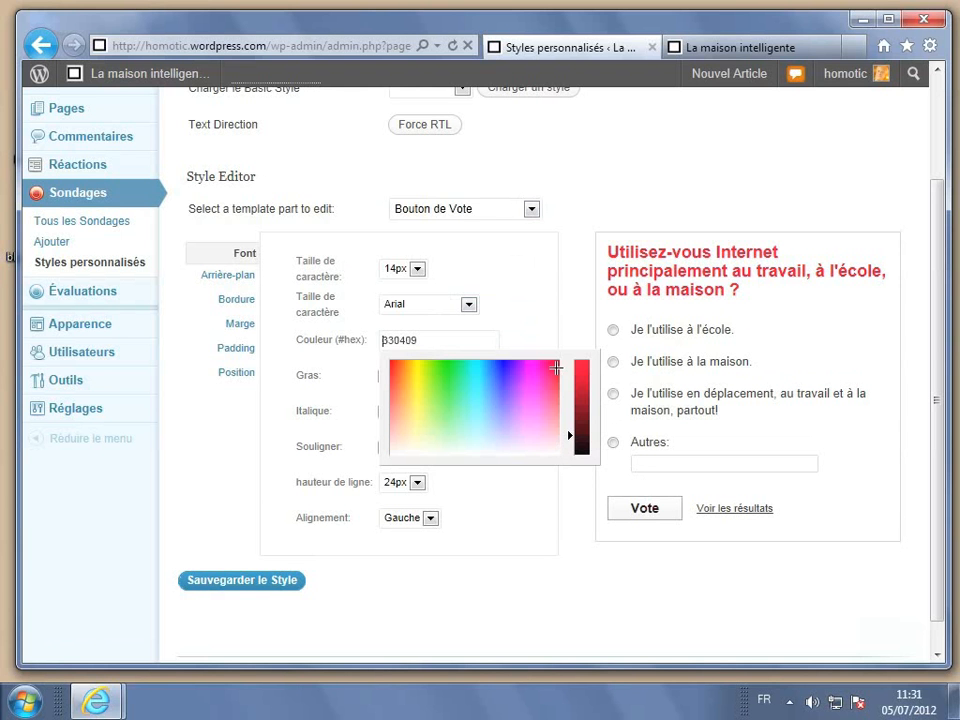
{"action": "left_click", "coordinate": [540, 332]}
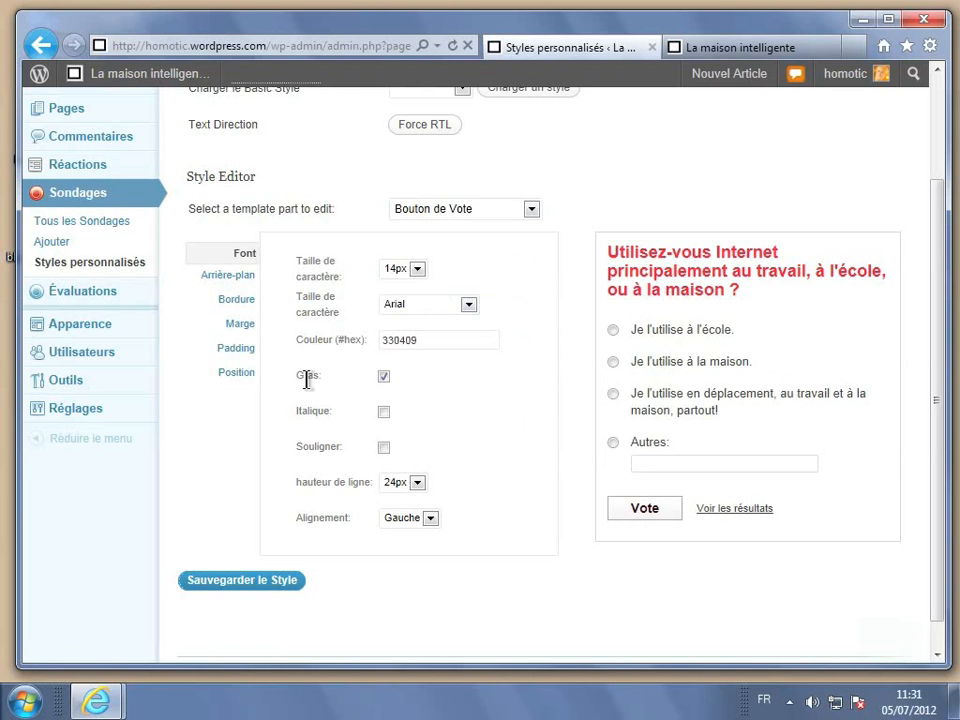
Set the vote button's right and left padding to 10px each and try to save the style
{"action": "left_click", "coordinate": [236, 350]}
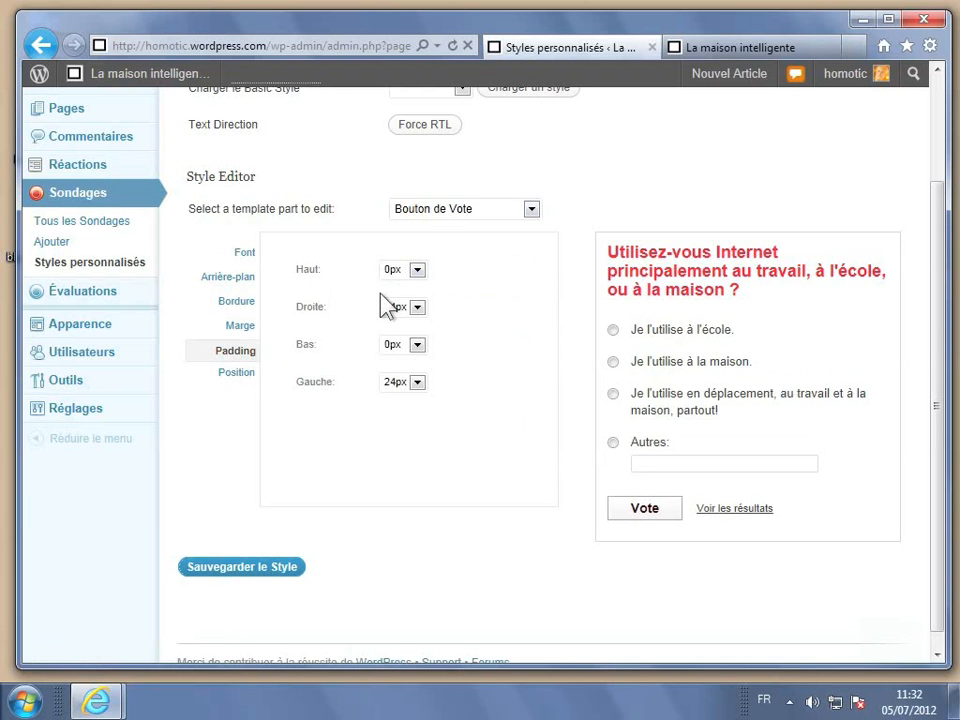
{"action": "left_click", "coordinate": [416, 308]}
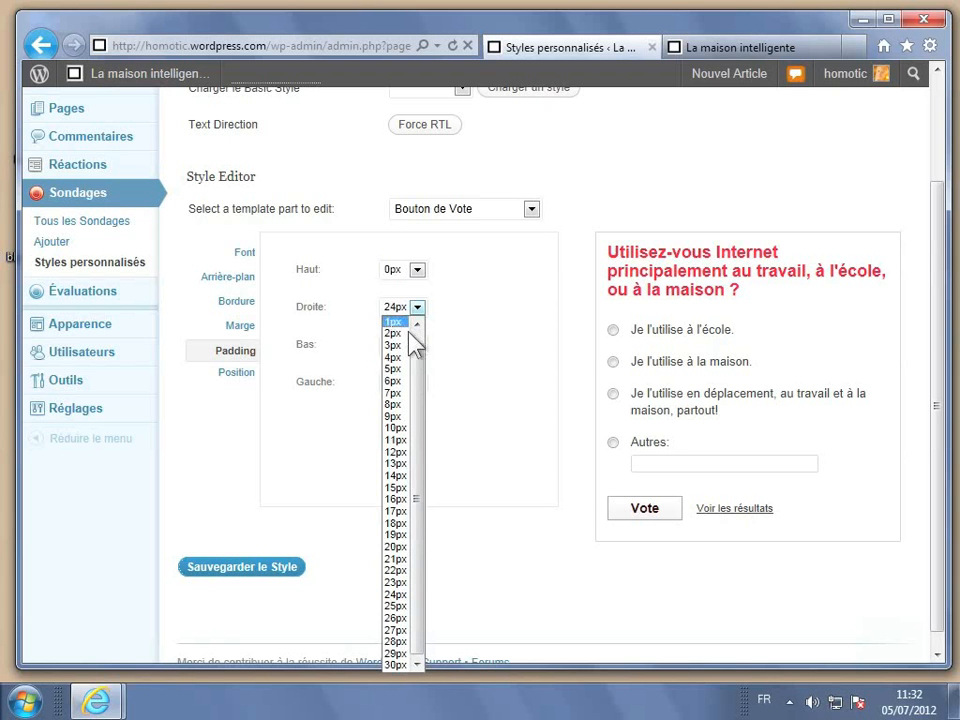
{"action": "left_click", "coordinate": [403, 428]}
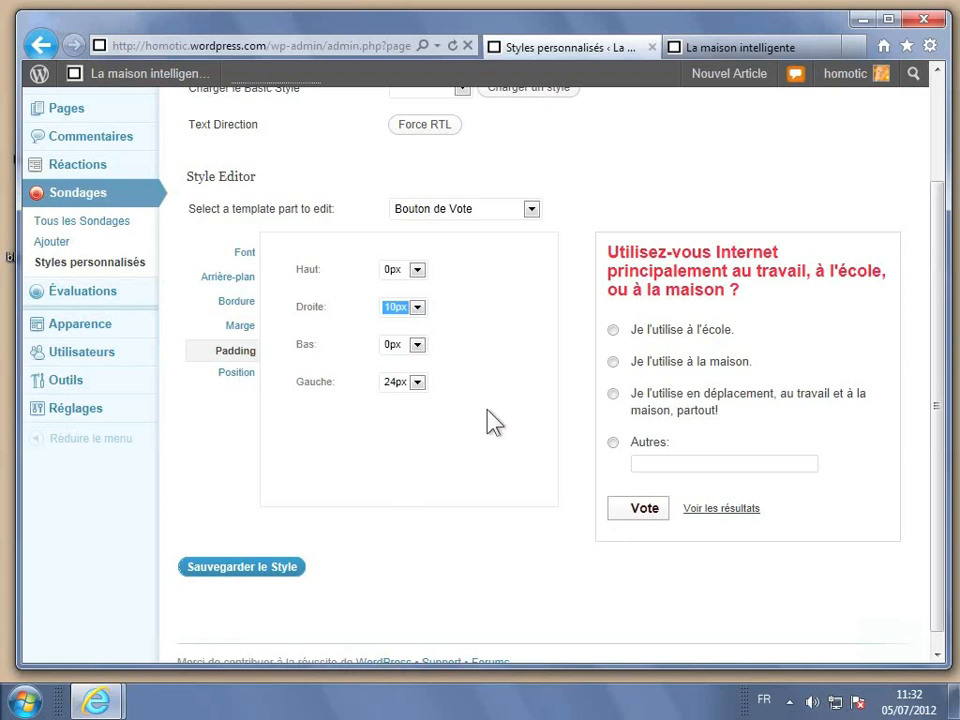
{"action": "left_click", "coordinate": [408, 386]}
{"action": "left_click", "coordinate": [410, 386]}
{"action": "left_click", "coordinate": [405, 130]}
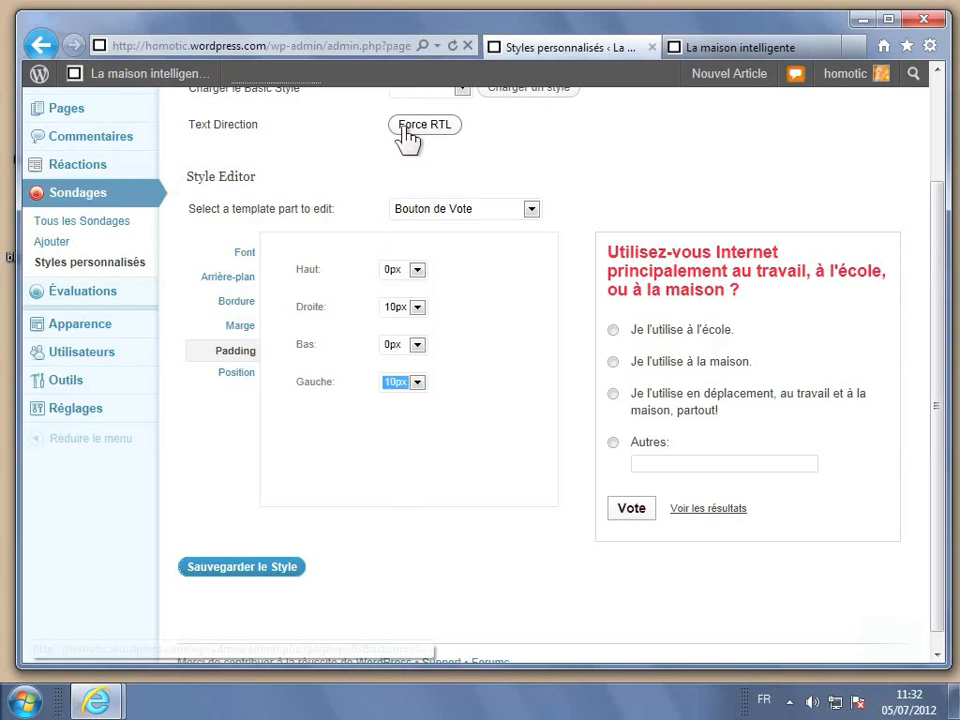
{"action": "left_click", "coordinate": [467, 253]}
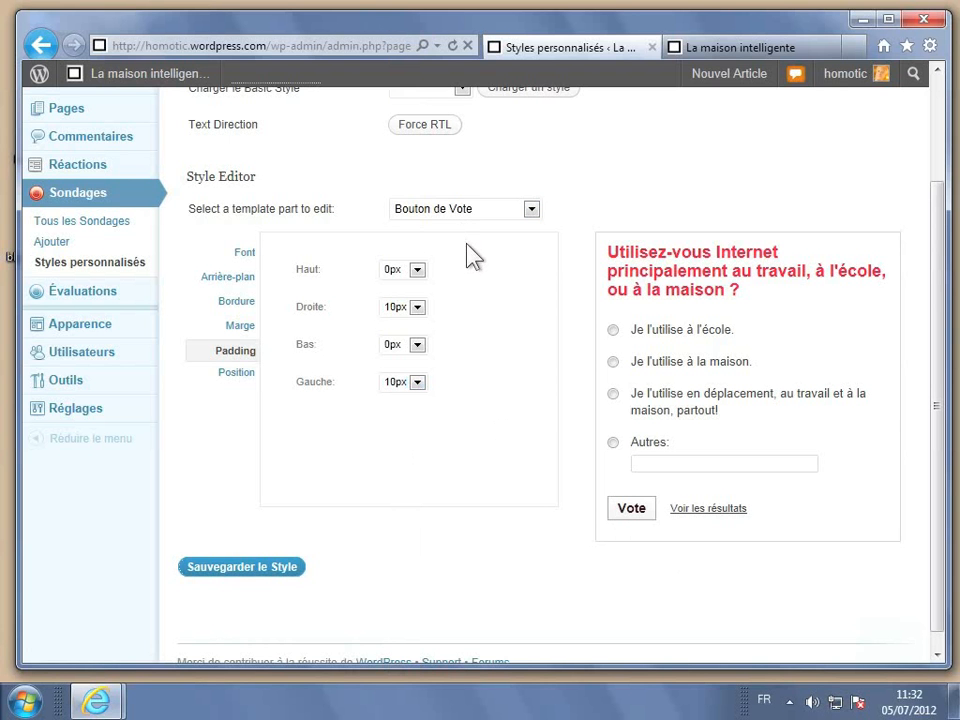
{"action": "left_click", "coordinate": [250, 569]}
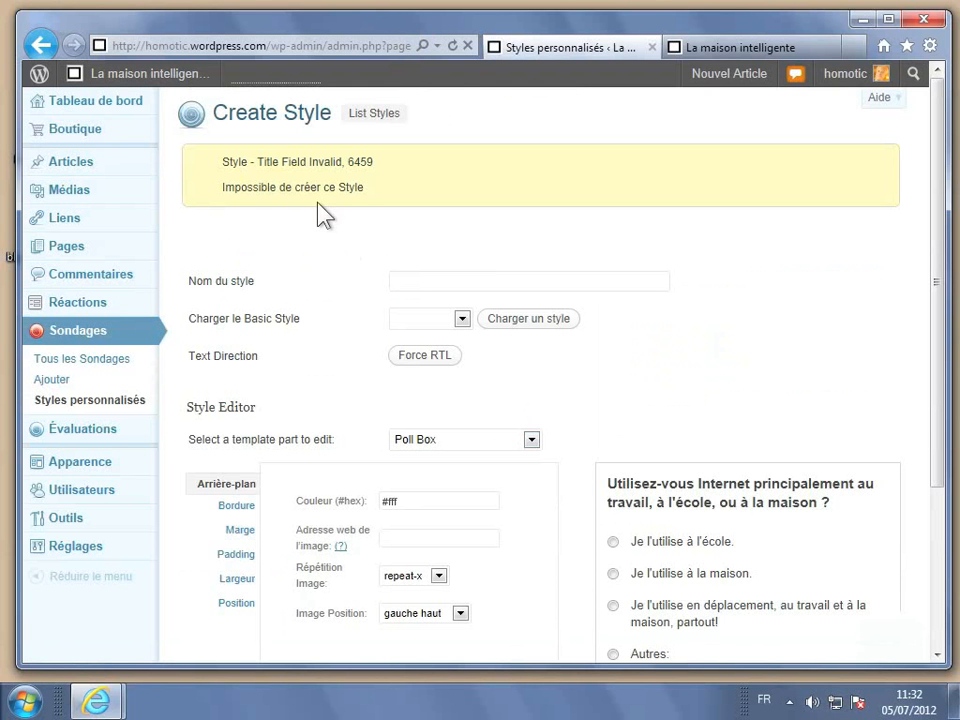
Name the new poll style "services" and save it
{"action": "left_click", "coordinate": [412, 285]}
{"action": "type", "text": "services"}
{"action": "scroll", "coordinate": [477, 388], "scroll_direction": "down", "scroll_amount": 3}
{"action": "left_click", "coordinate": [272, 550]}
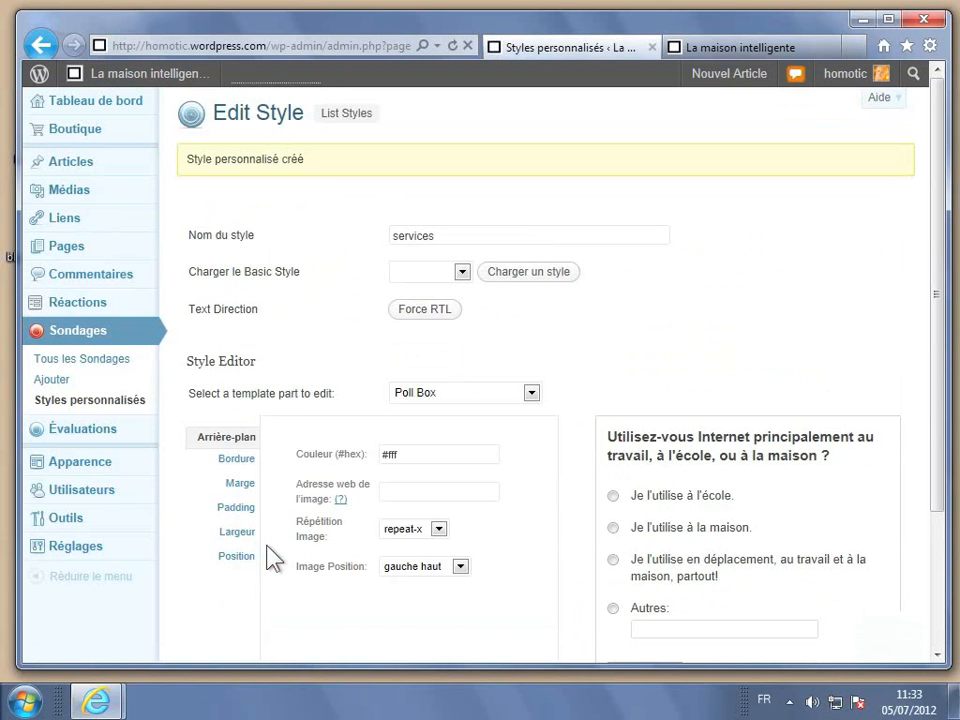
View the list of custom styles, and open the HomoTic rooms poll created 05 Jul 2012 for editing
{"action": "left_click", "coordinate": [82, 362]}
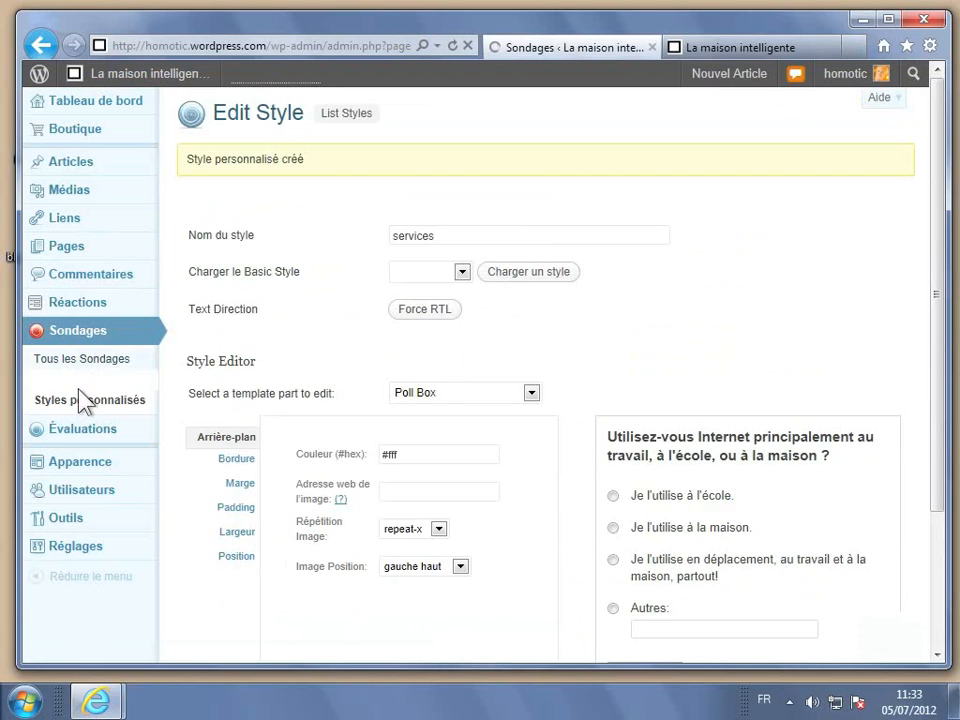
{"action": "left_click", "coordinate": [84, 401]}
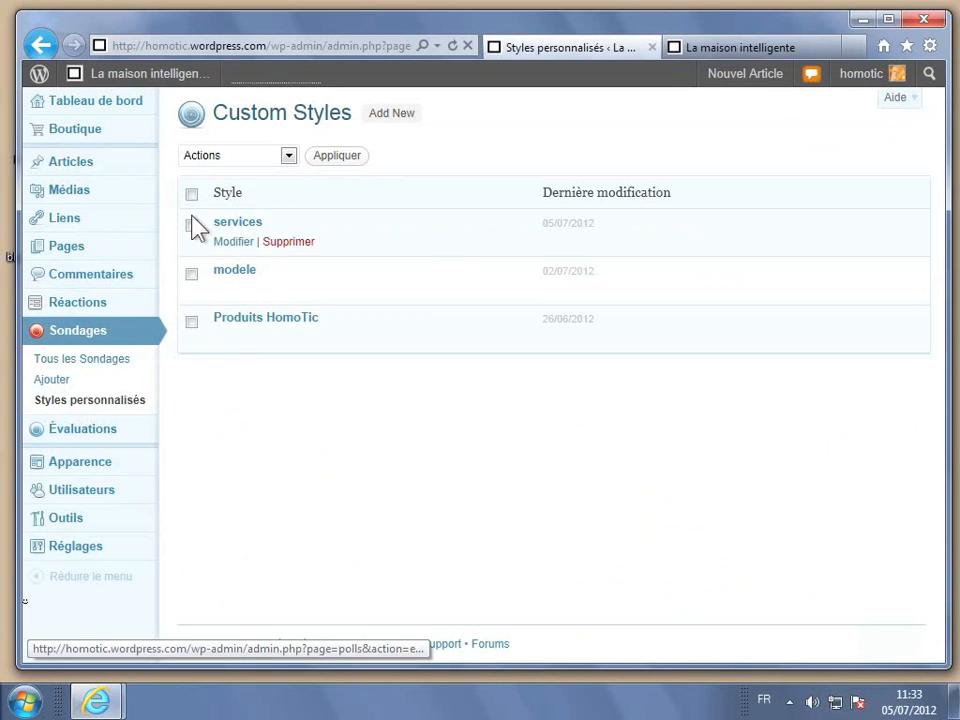
{"action": "left_click", "coordinate": [95, 370]}
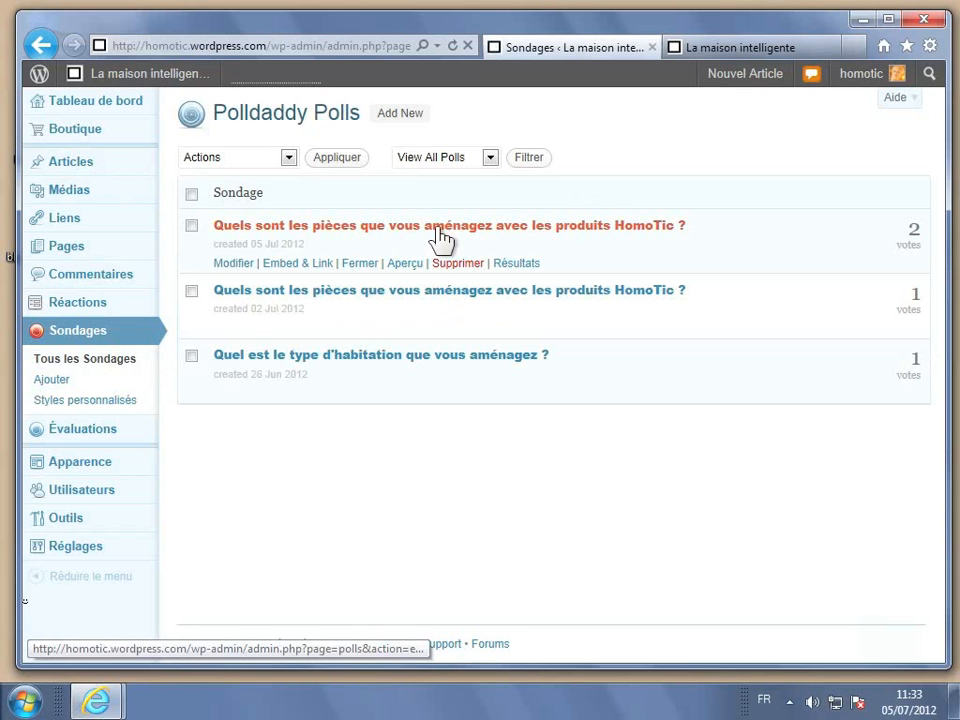
{"action": "left_click", "coordinate": [234, 266]}
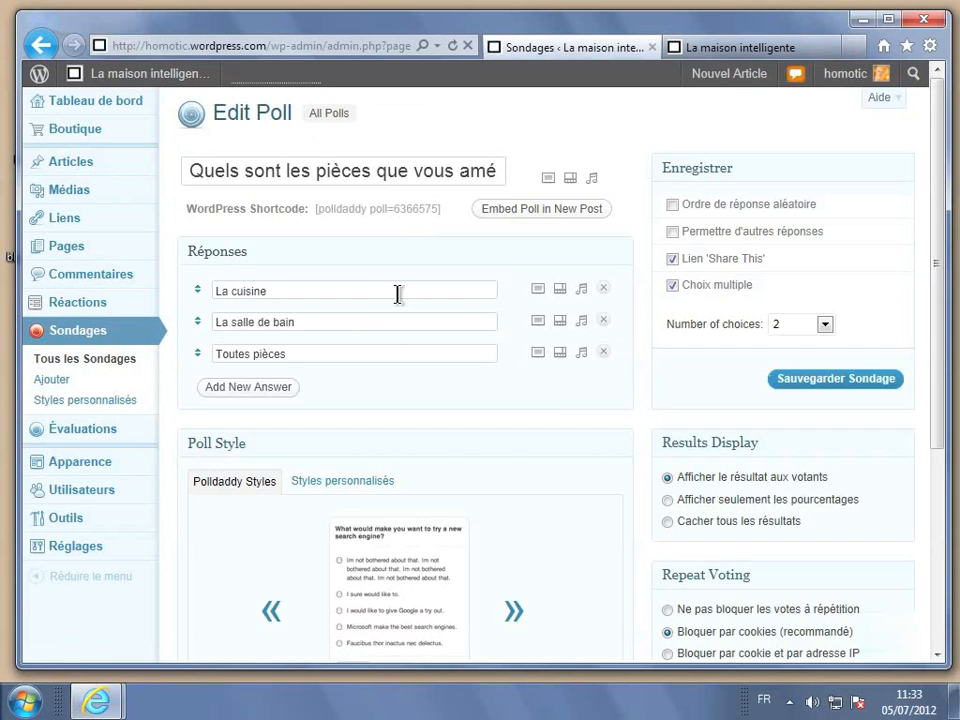
Apply the custom style "Produits HomoTic" to the poll and save the poll
{"action": "scroll", "coordinate": [398, 294], "scroll_direction": "down", "scroll_amount": 3}
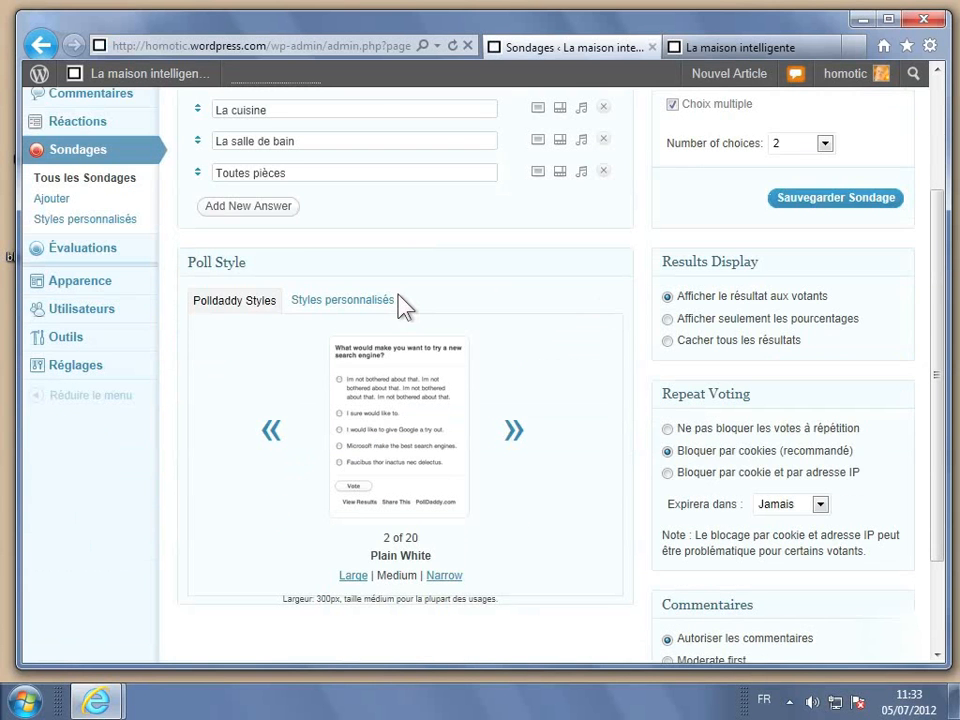
{"action": "left_click", "coordinate": [320, 311]}
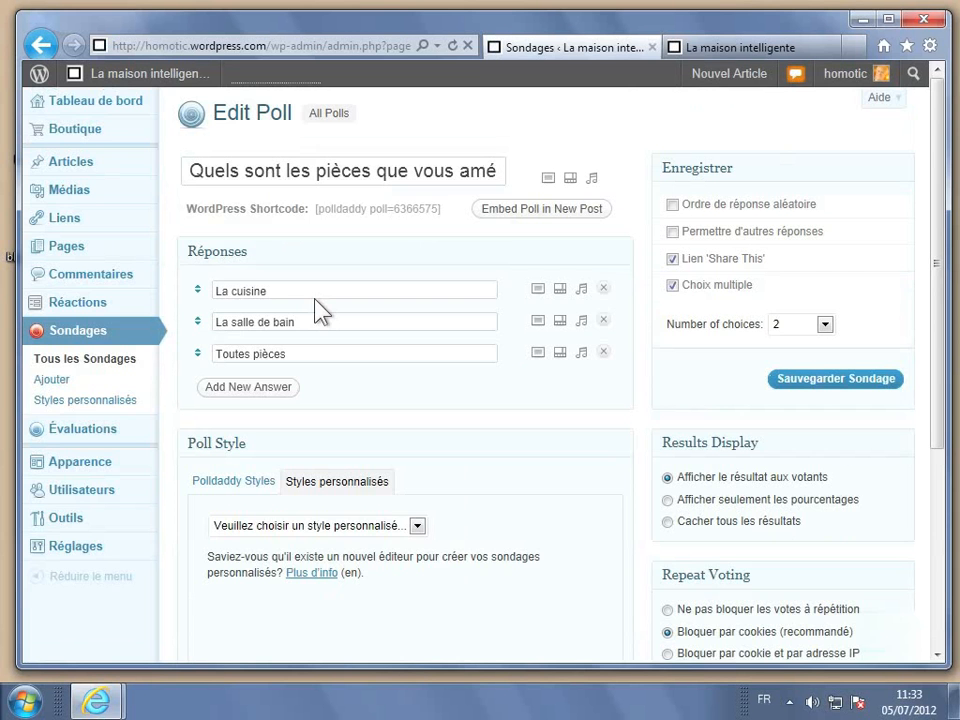
{"action": "scroll", "coordinate": [448, 439], "scroll_direction": "down", "scroll_amount": 5}
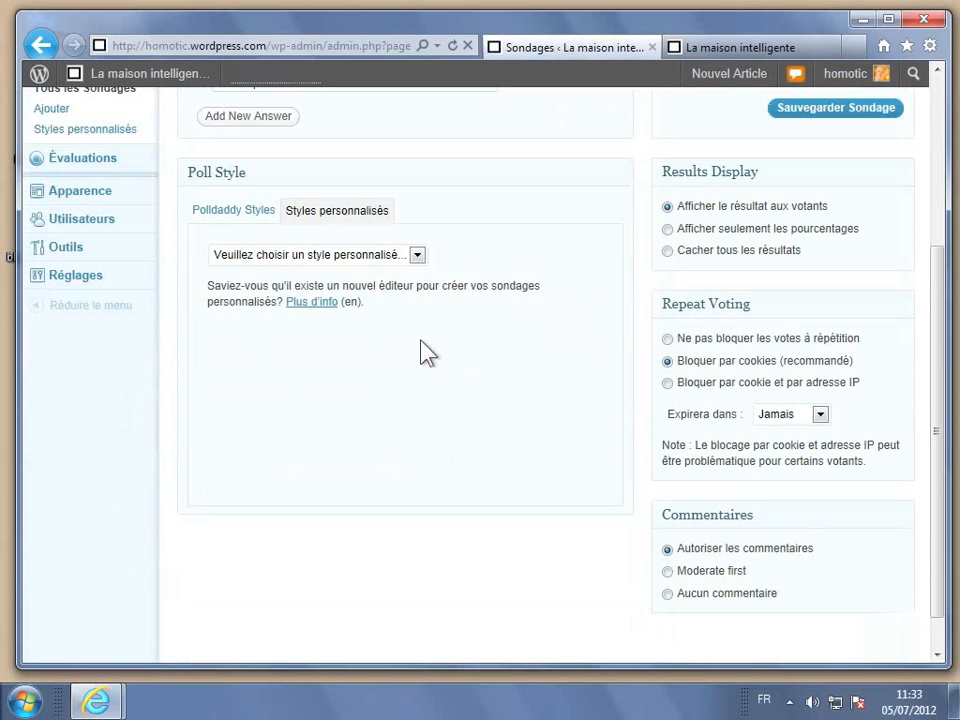
{"action": "left_click", "coordinate": [418, 256]}
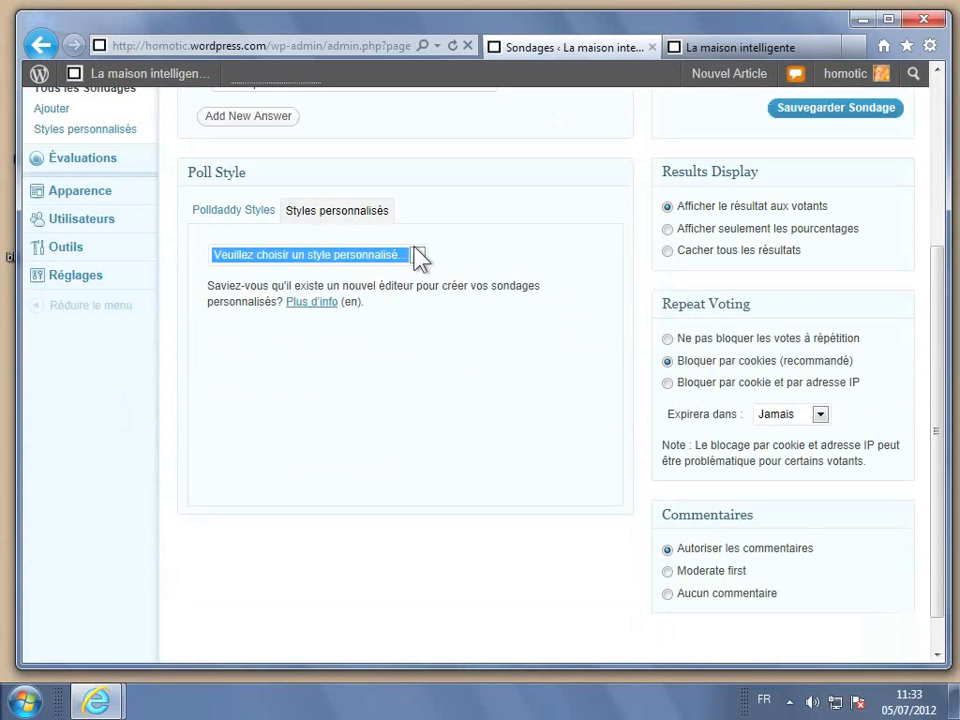
{"action": "left_click", "coordinate": [418, 256]}
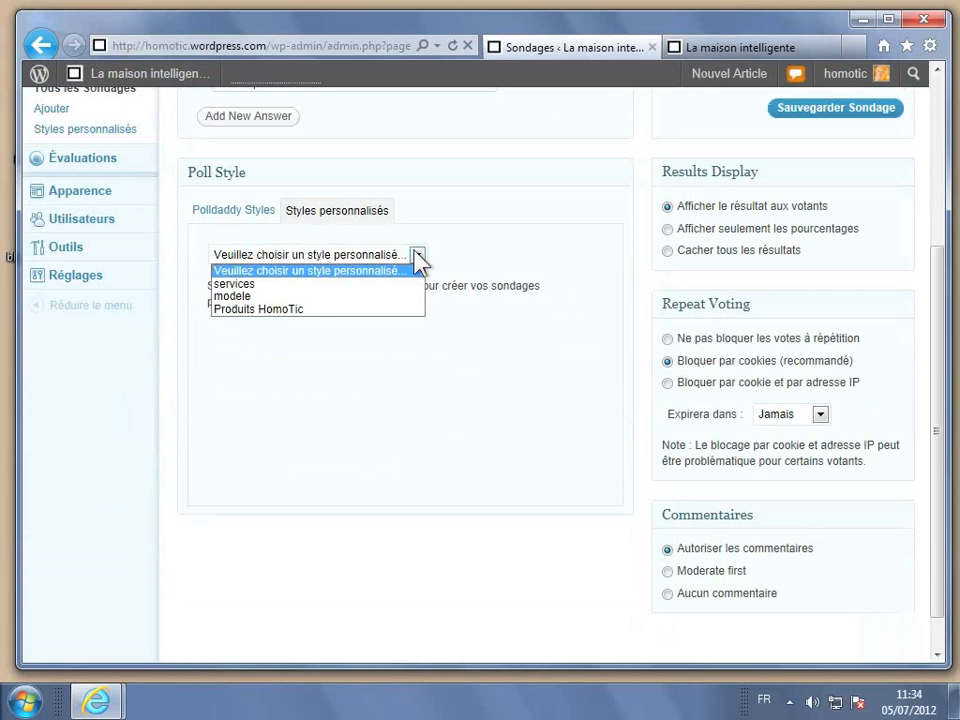
{"action": "left_click", "coordinate": [326, 310]}
{"action": "scroll", "coordinate": [439, 311], "scroll_direction": "up", "scroll_amount": 5}
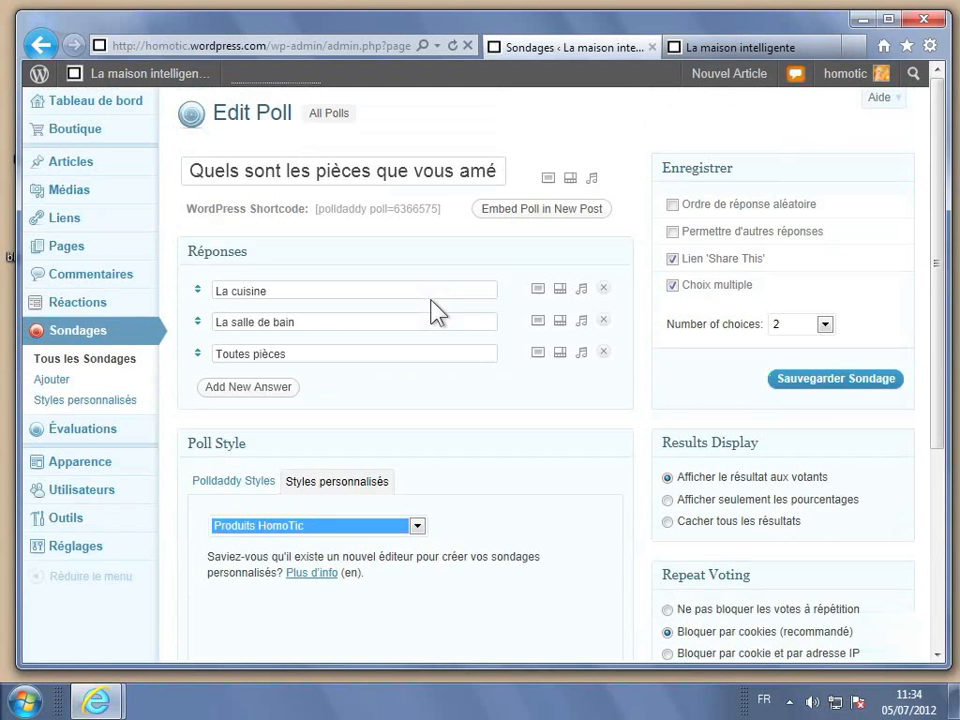
{"action": "left_click", "coordinate": [812, 388]}
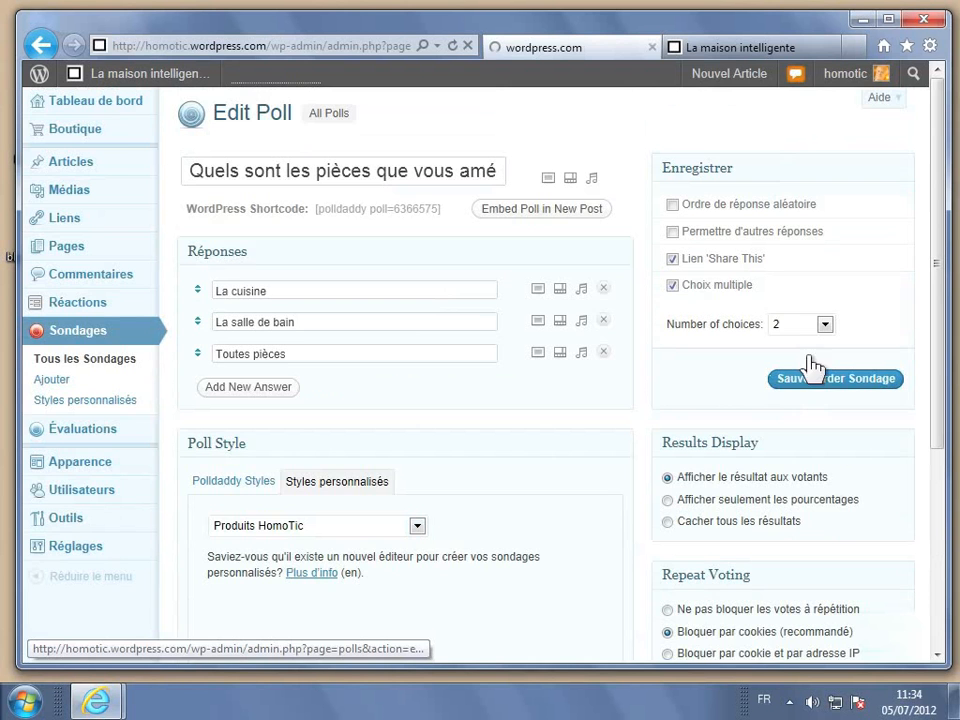
Reload the La maison intelligente blog page and examine how the poll looks in the Sondage post
{"action": "left_click", "coordinate": [745, 50]}
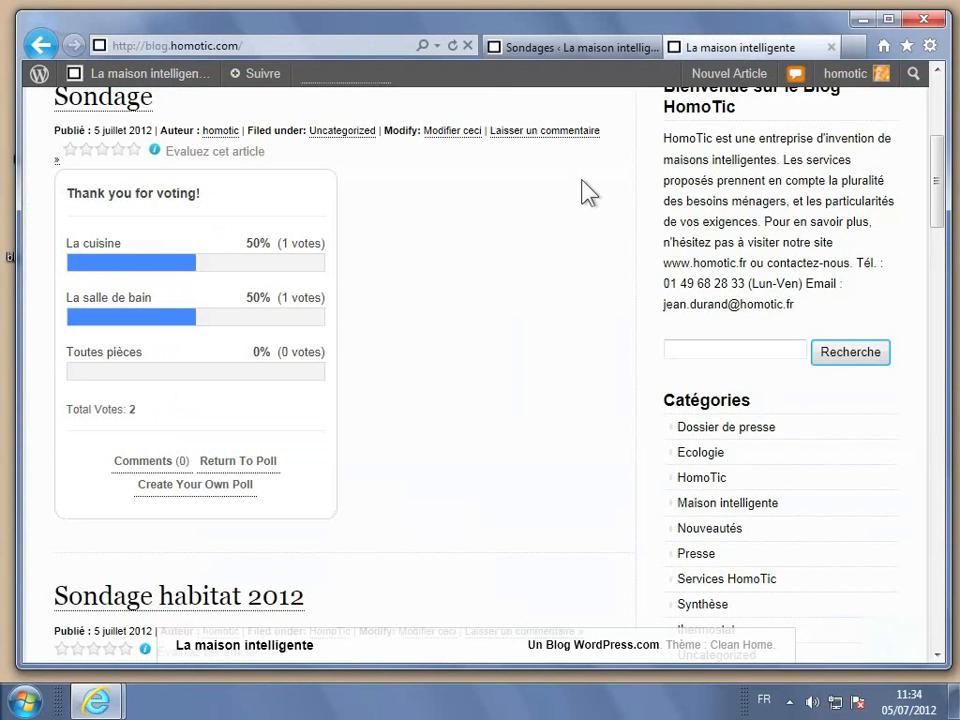
{"action": "key", "text": "F5"}
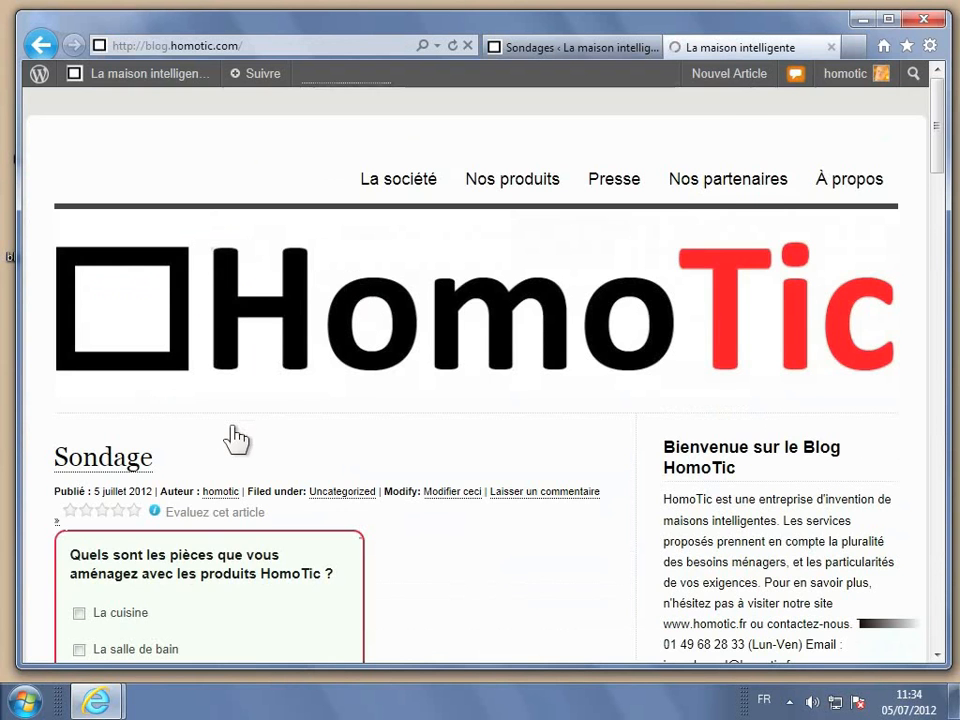
{"action": "scroll", "coordinate": [232, 428], "scroll_direction": "down", "scroll_amount": 4}
{"action": "scroll", "coordinate": [240, 370], "scroll_direction": "down", "scroll_amount": 2}
{"action": "scroll", "coordinate": [251, 306], "scroll_direction": "up", "scroll_amount": 3}
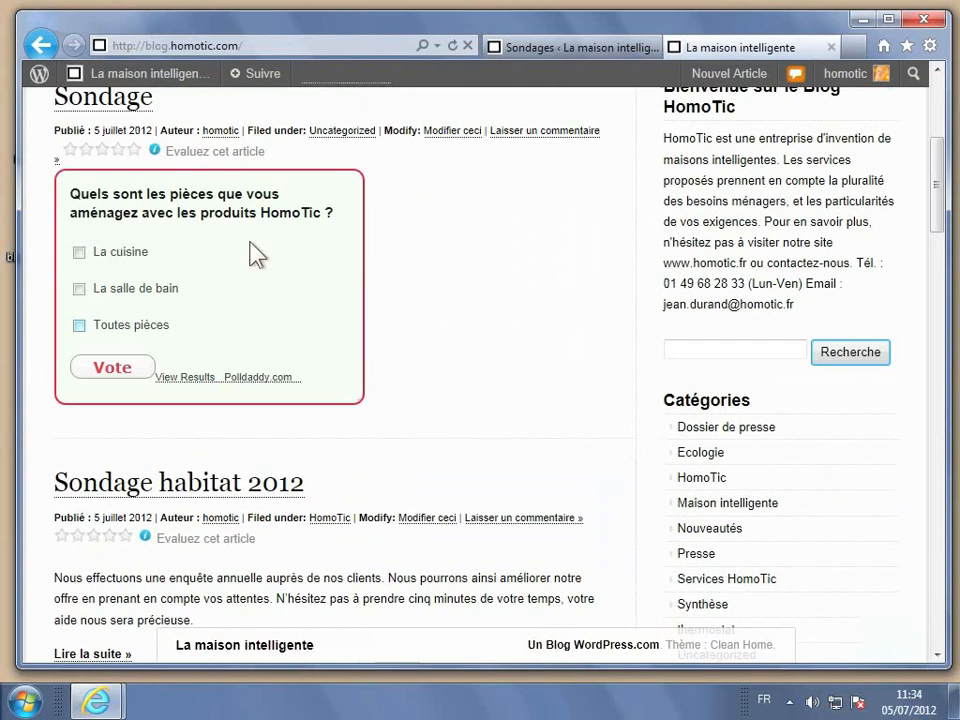